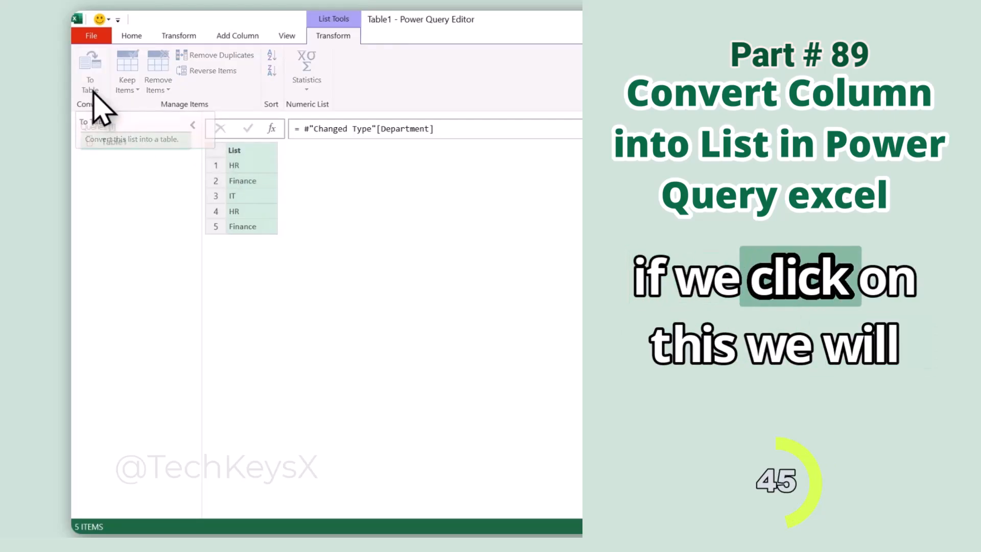
click(92, 87)
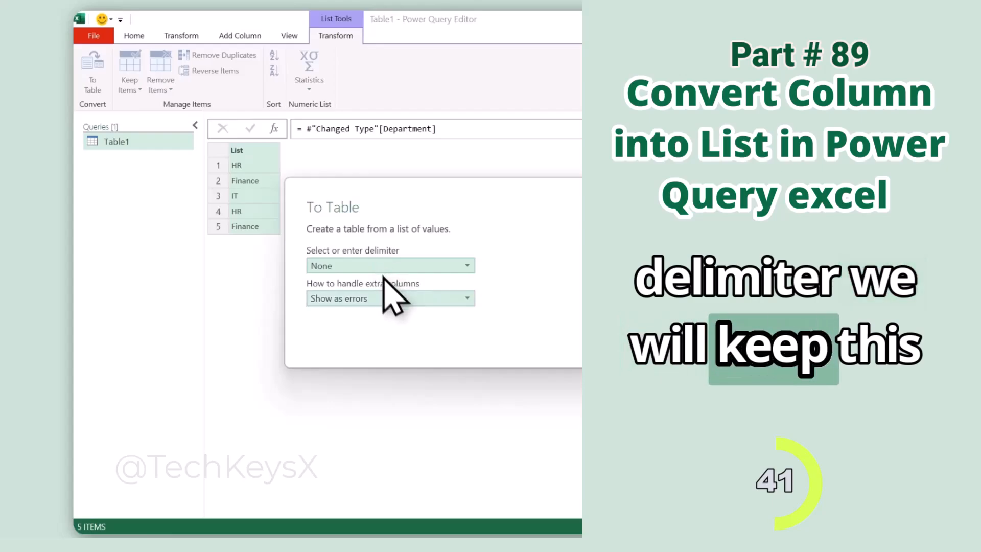
click(452, 338)
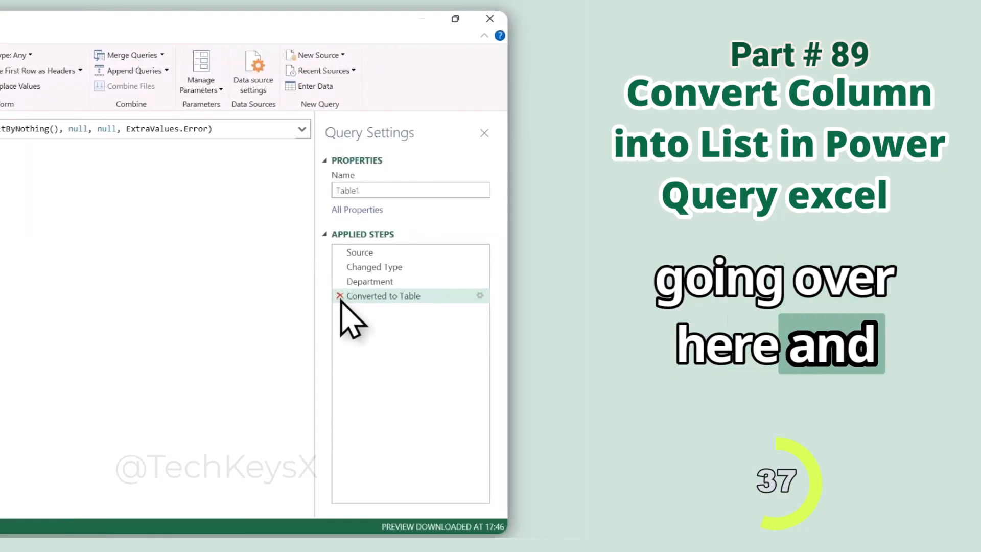
click(339, 296)
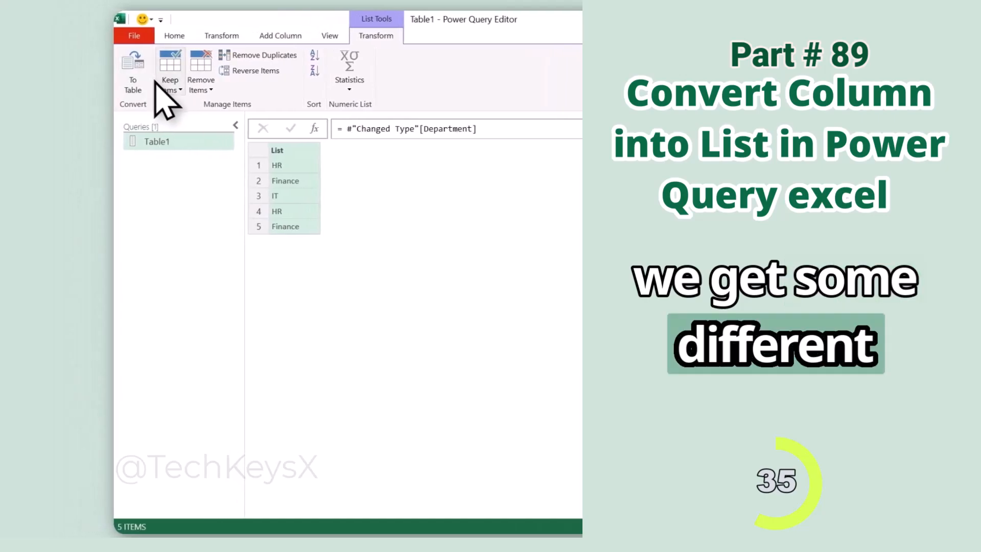
click(177, 90)
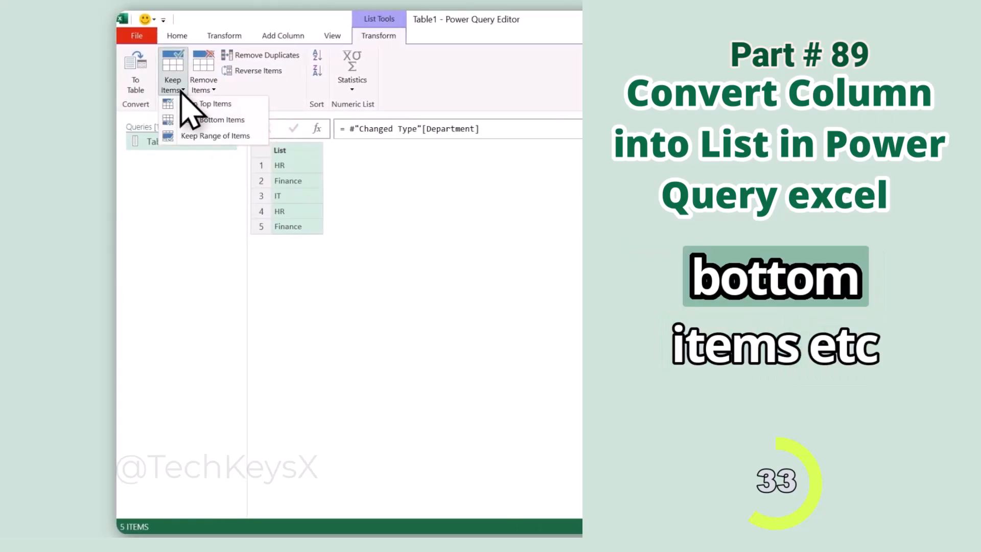
click(210, 90)
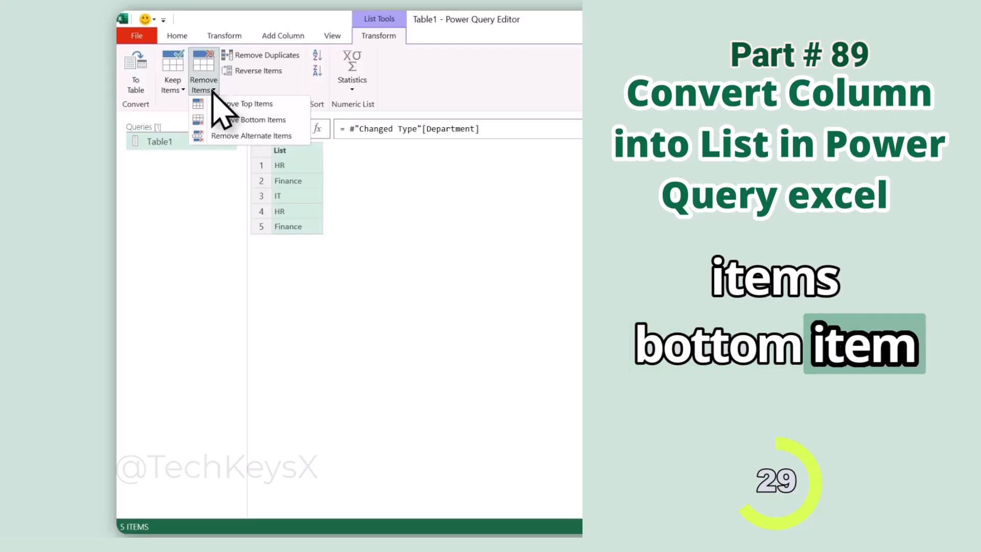
click(310, 180)
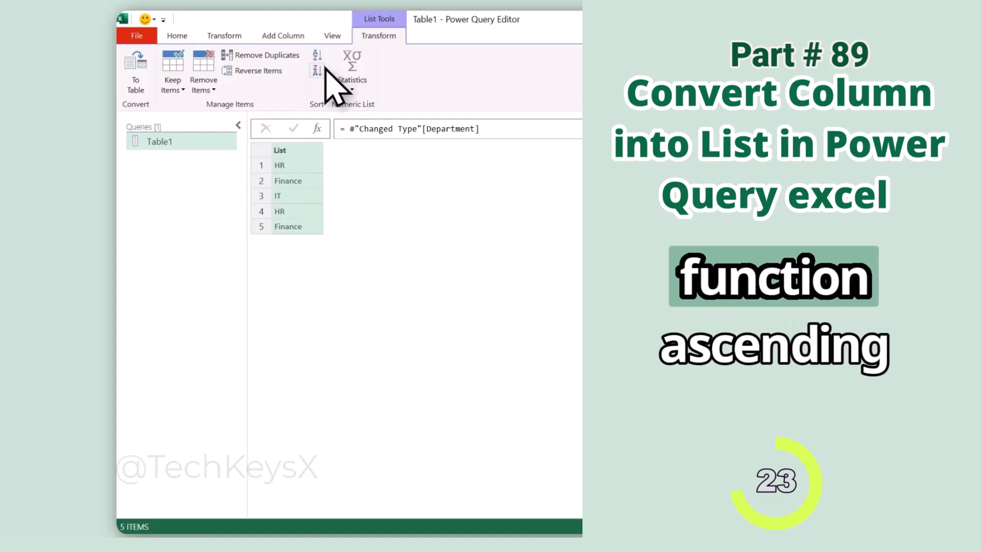
click(358, 90)
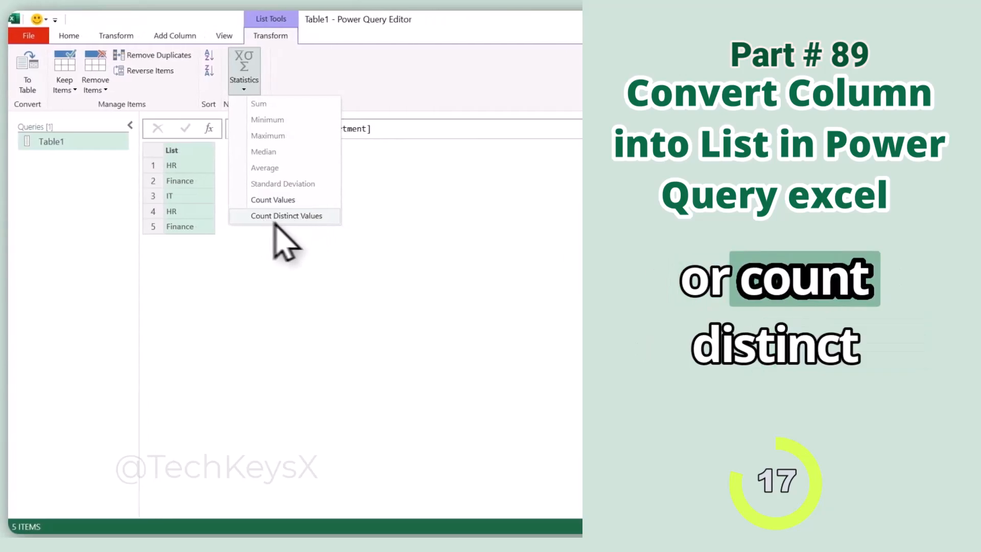
click(295, 262)
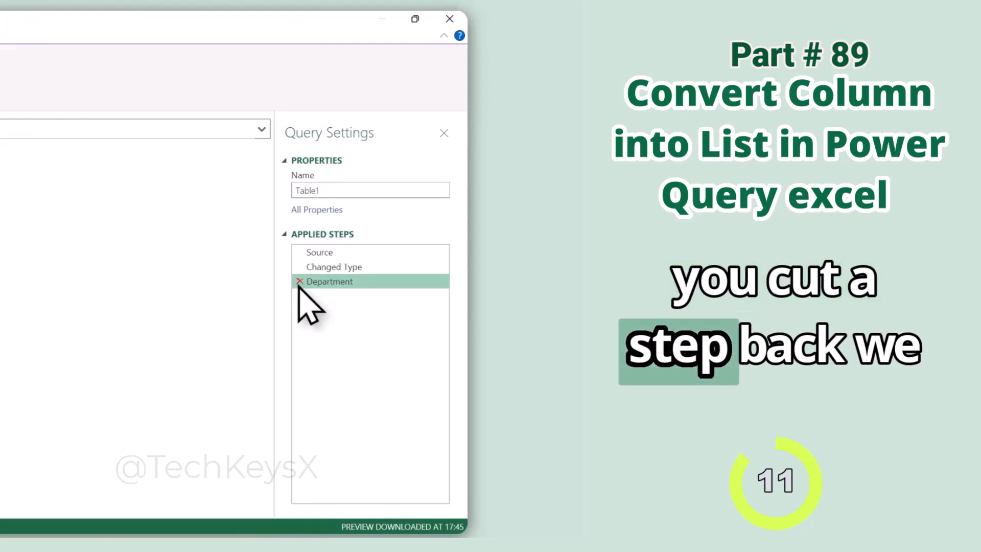
Delete the Department step from Applied Steps so the query stops reducing the table to a list.
click(299, 281)
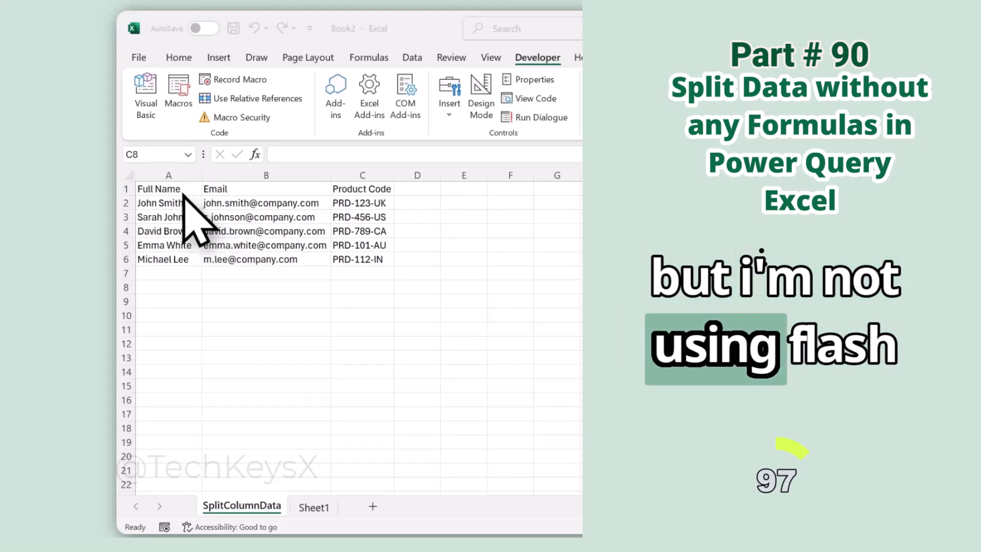
Load the Full Name, Email and Product Code range into Power Query as Table1, using its first row as headers.
click(267, 215)
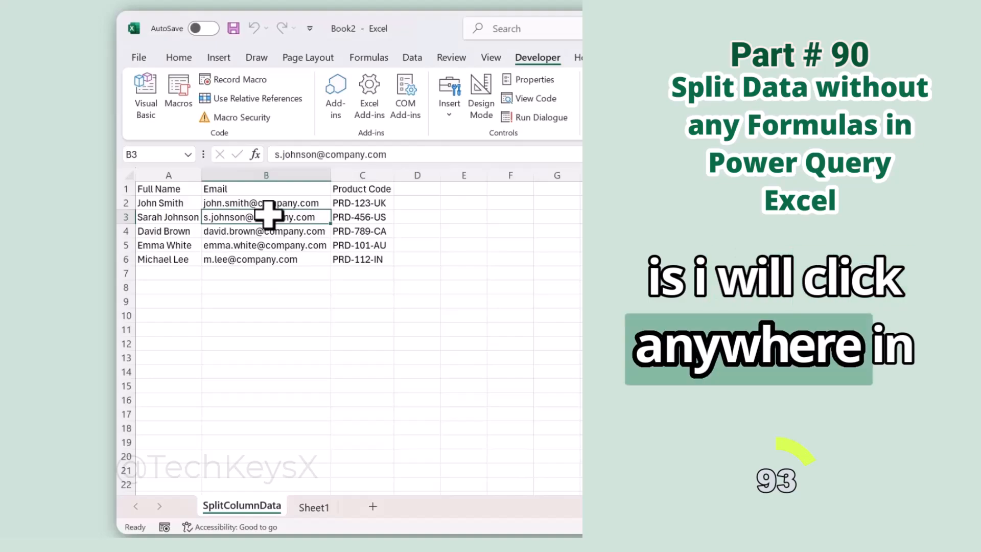
click(412, 61)
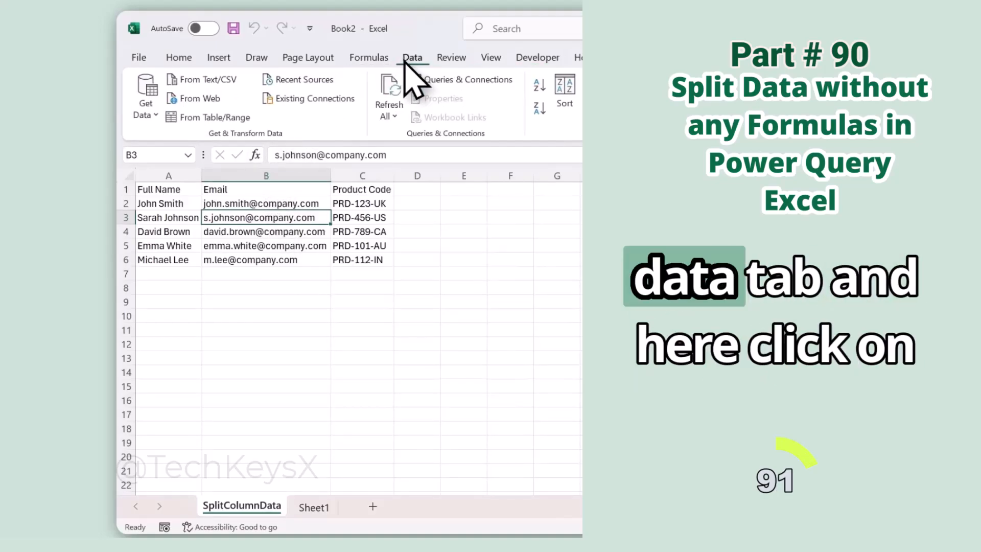
click(249, 120)
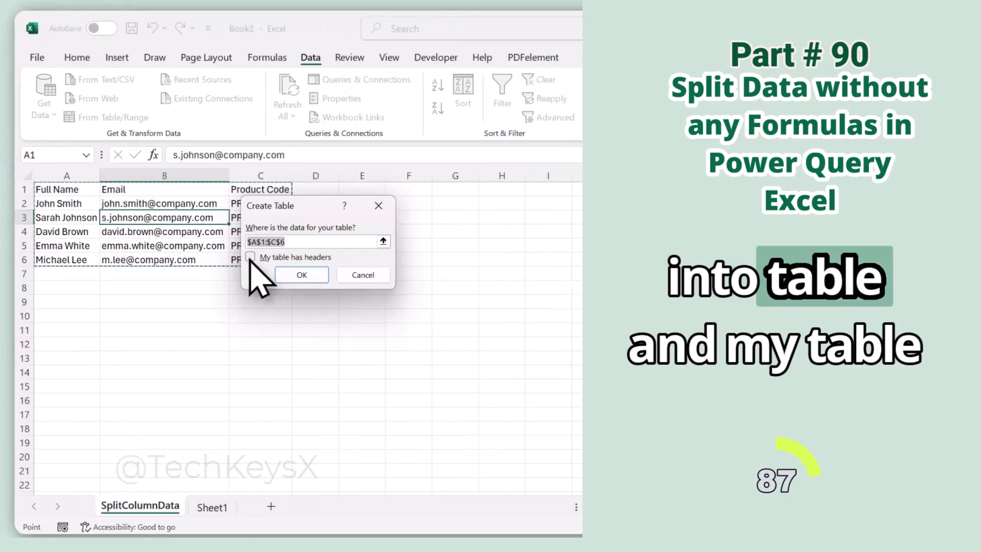
click(352, 257)
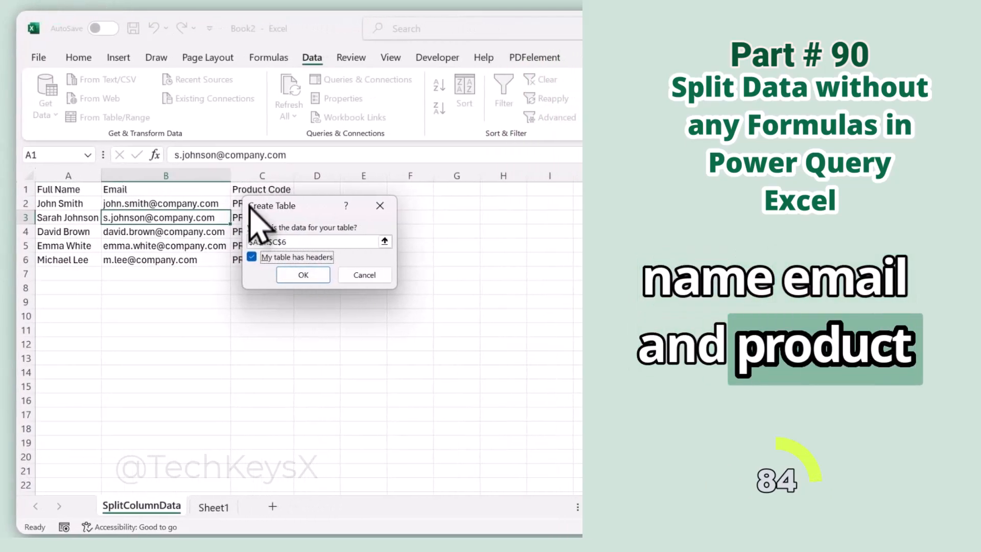
click(300, 275)
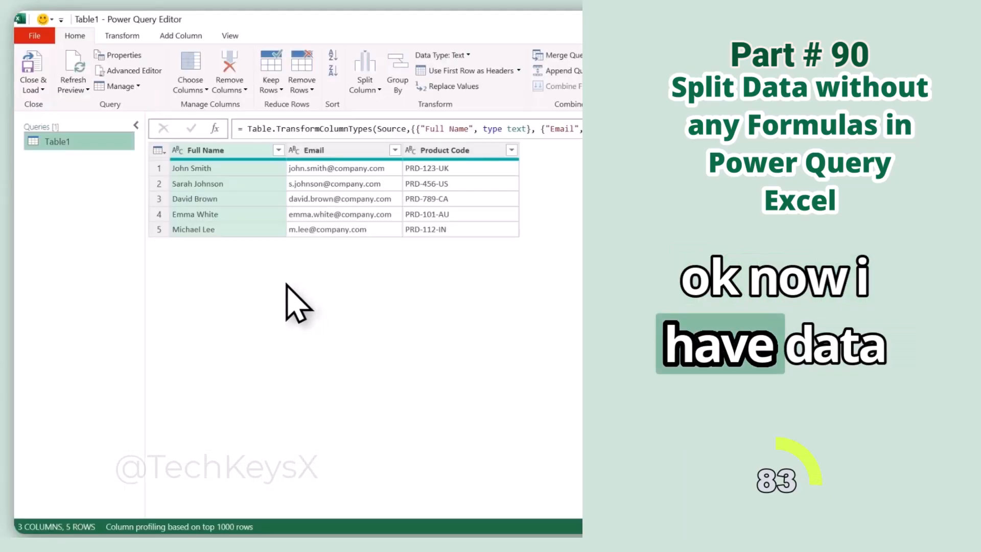
Split the Full Name column into two columns at each space.
click(122, 35)
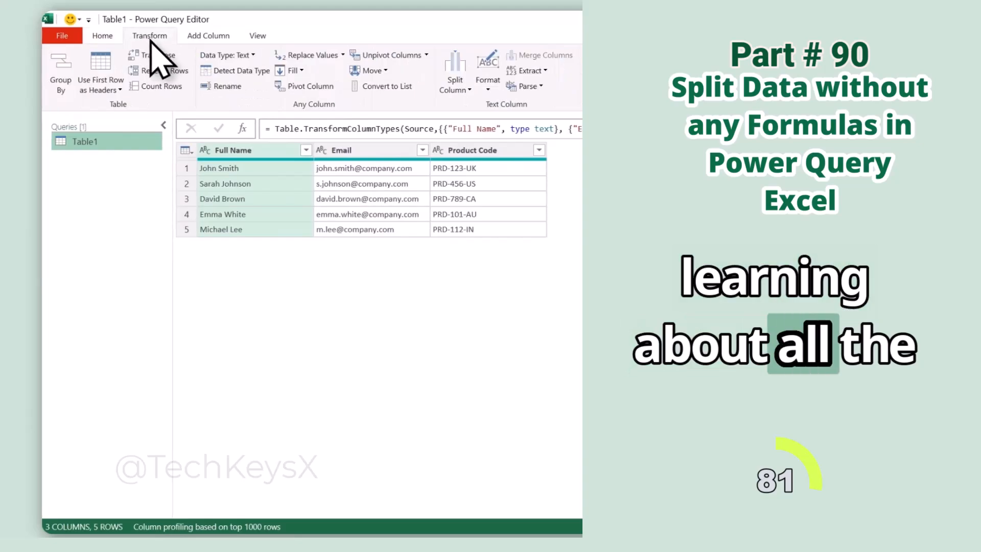
click(469, 91)
click(480, 104)
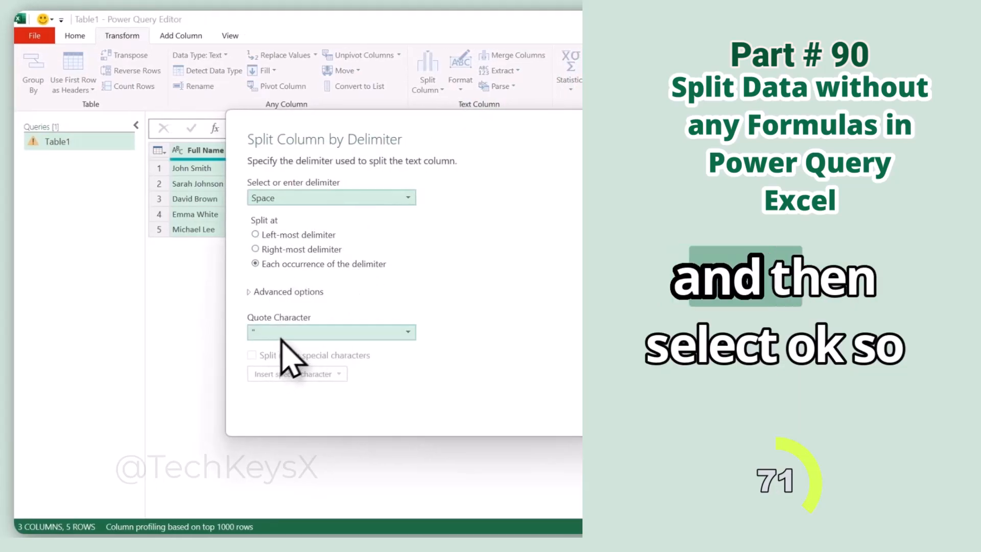
click(460, 407)
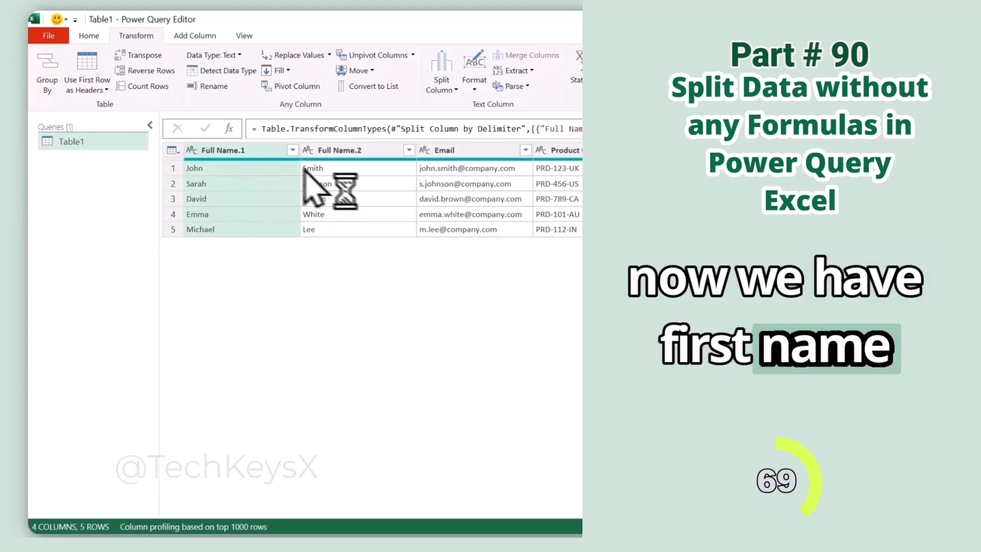
Rename the split name columns to First Name and Last Name.
double_click(258, 150)
text(First Name)
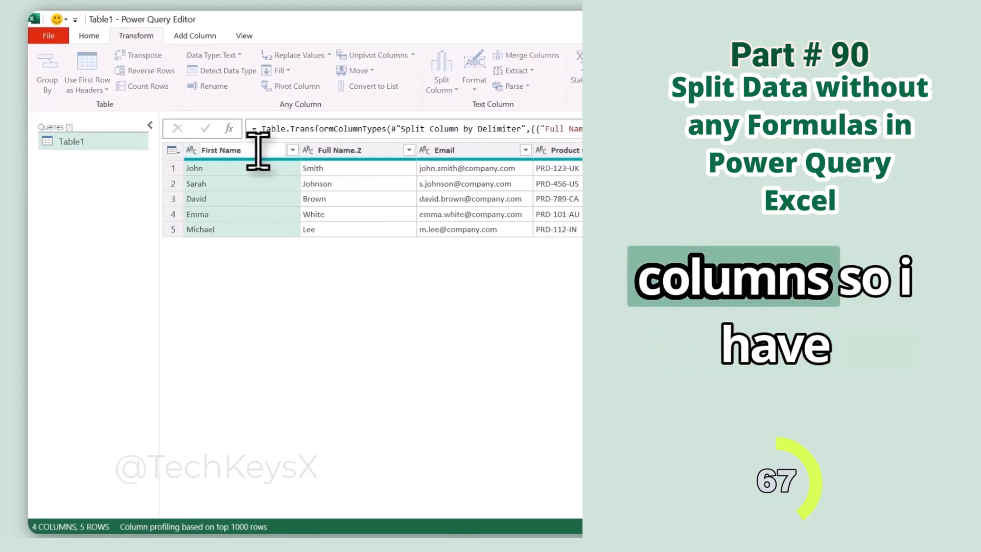
key(Return)
double_click(364, 150)
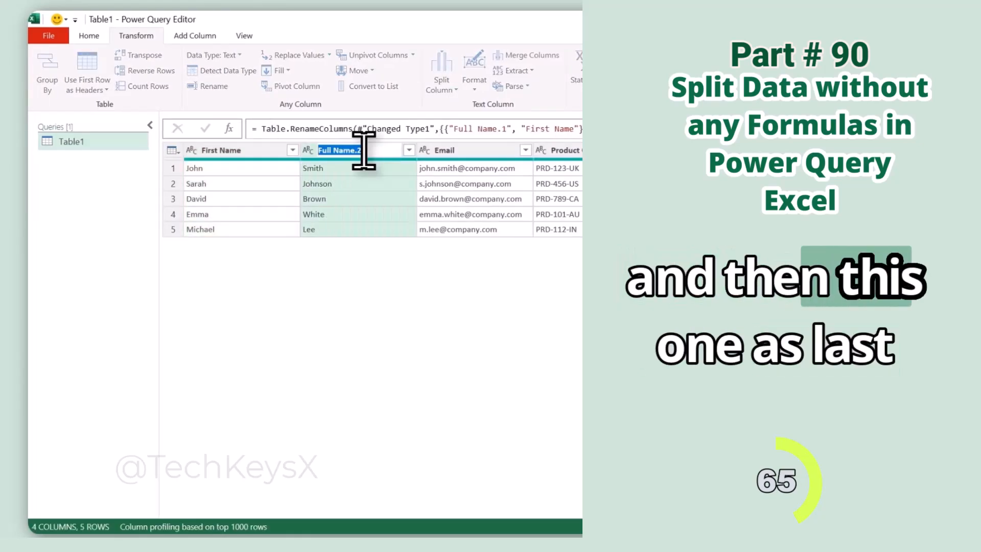
text(Last Name)
key(Return)
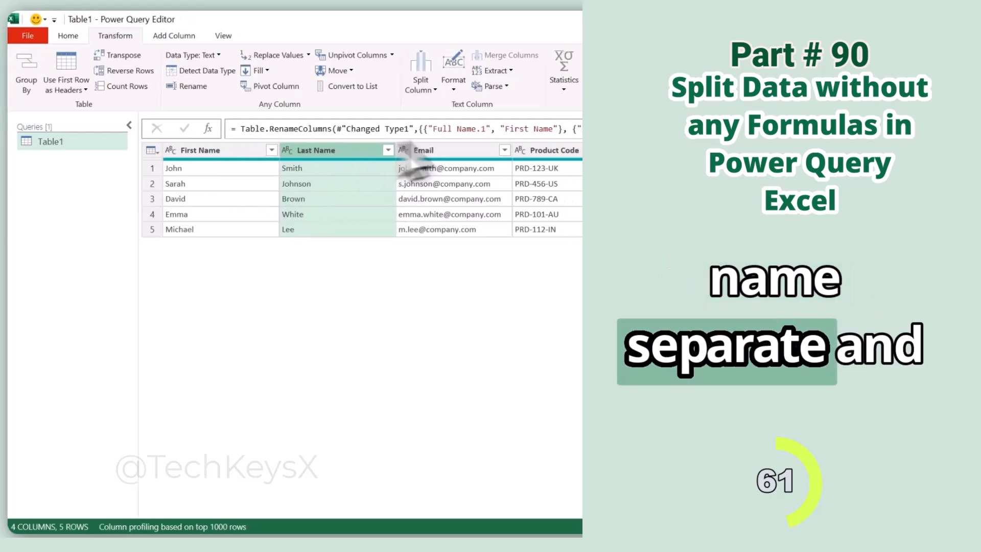
click(368, 167)
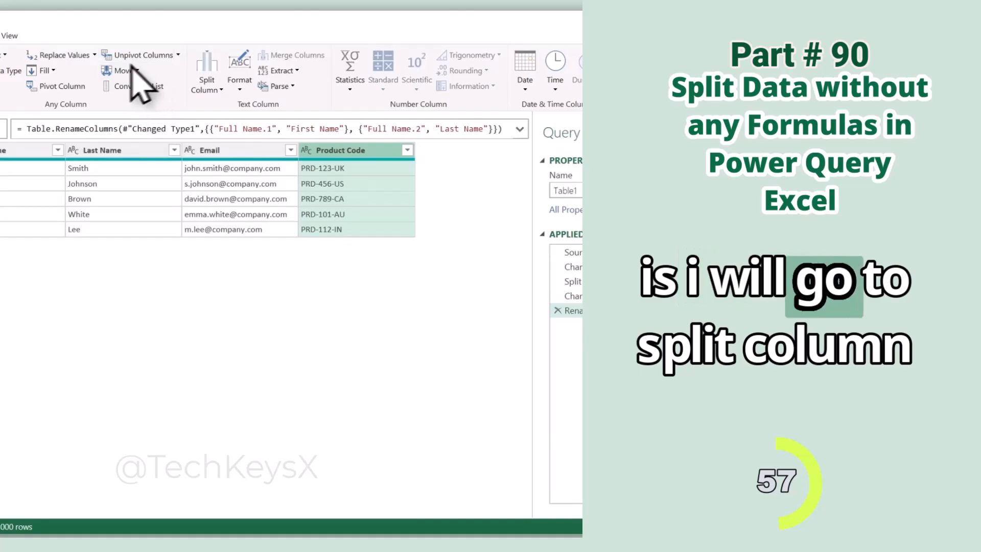
Split Product Code into three columns at each hyphen using a custom delimiter.
click(219, 90)
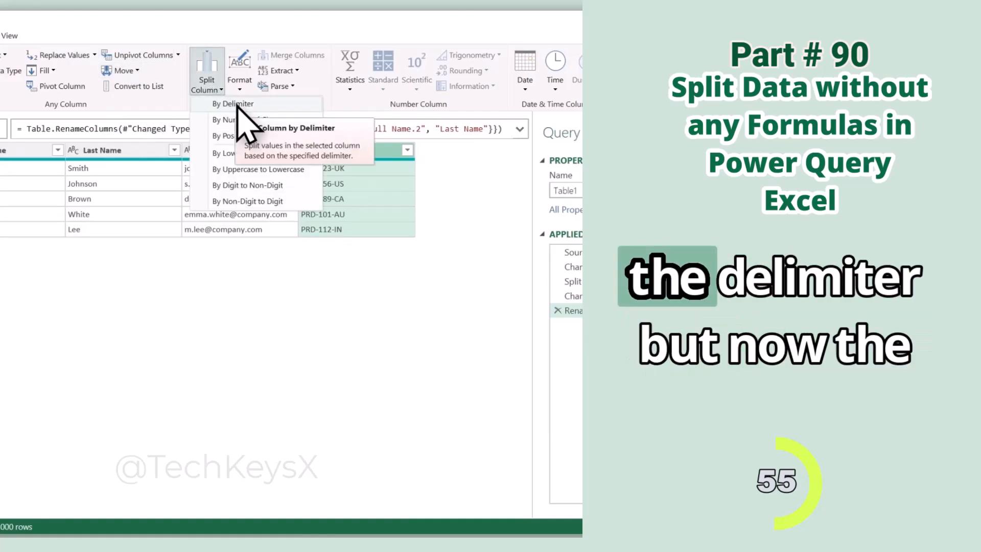
click(235, 104)
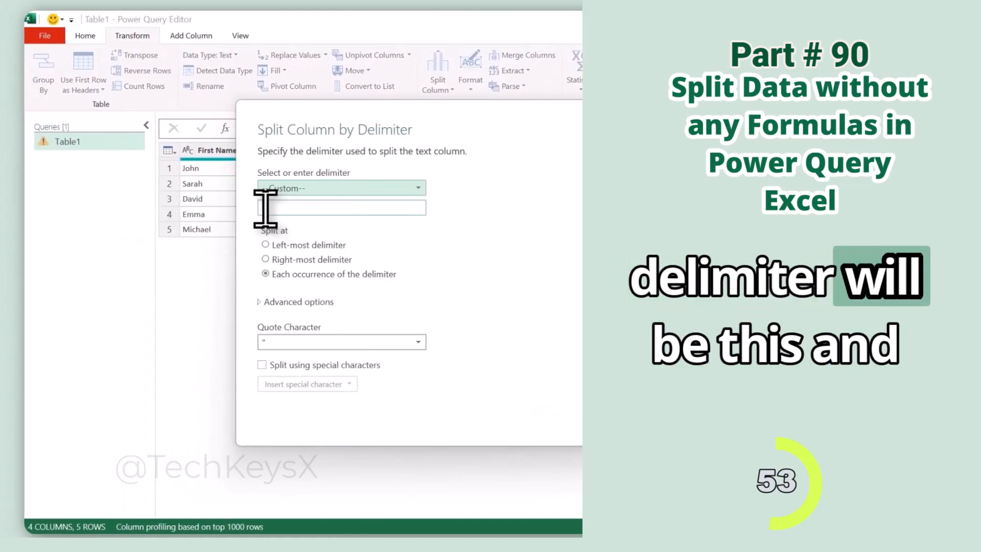
click(35, 208)
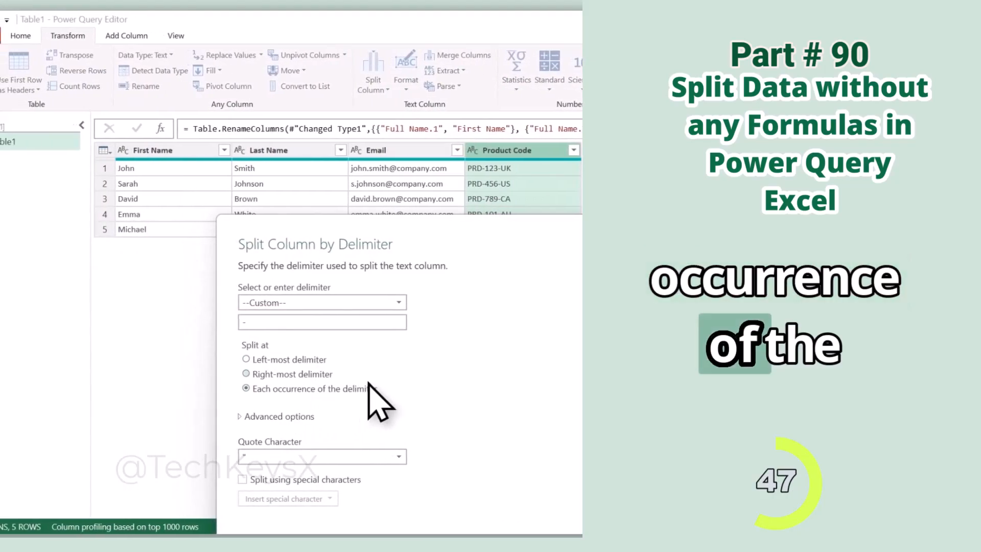
click(289, 419)
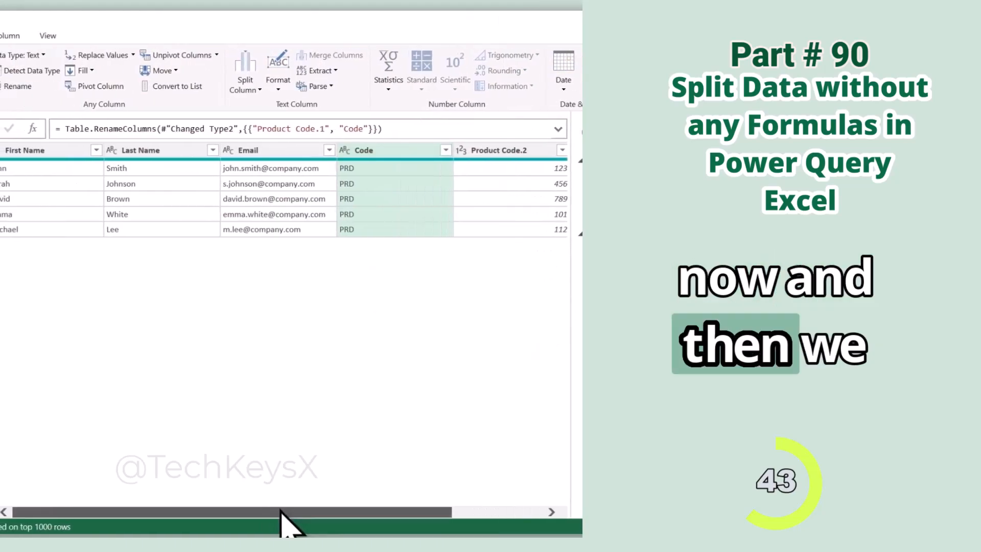
drag(209, 512, 286, 512)
Rename Product Code.2 to Number and Product Code.3 to Region.
double_click(340, 149)
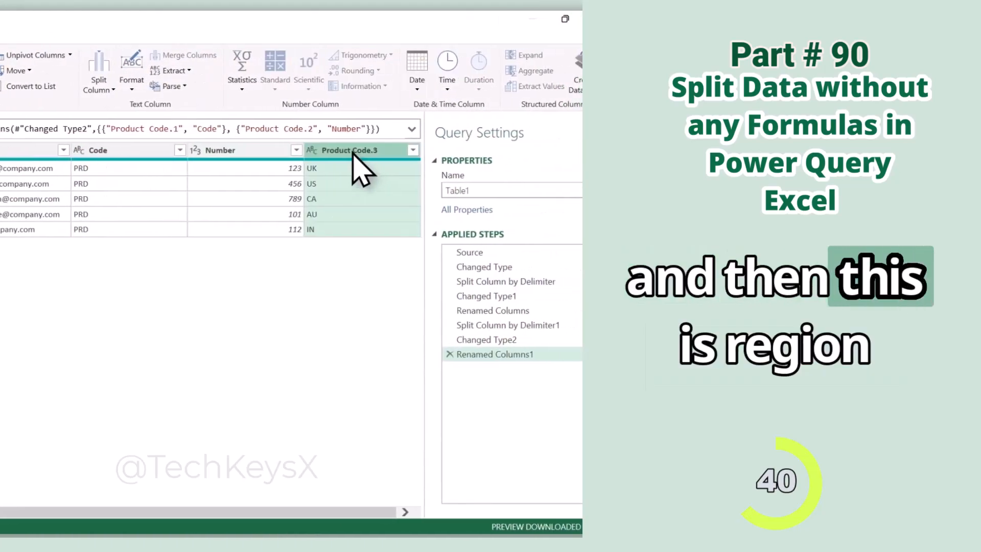
double_click(352, 151)
text(Region)
key(Return)
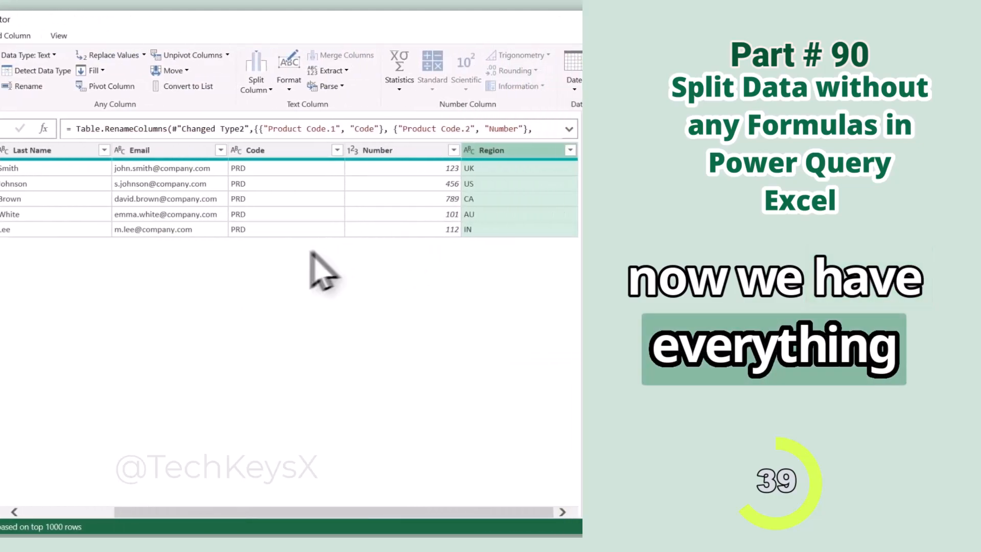
click(286, 90)
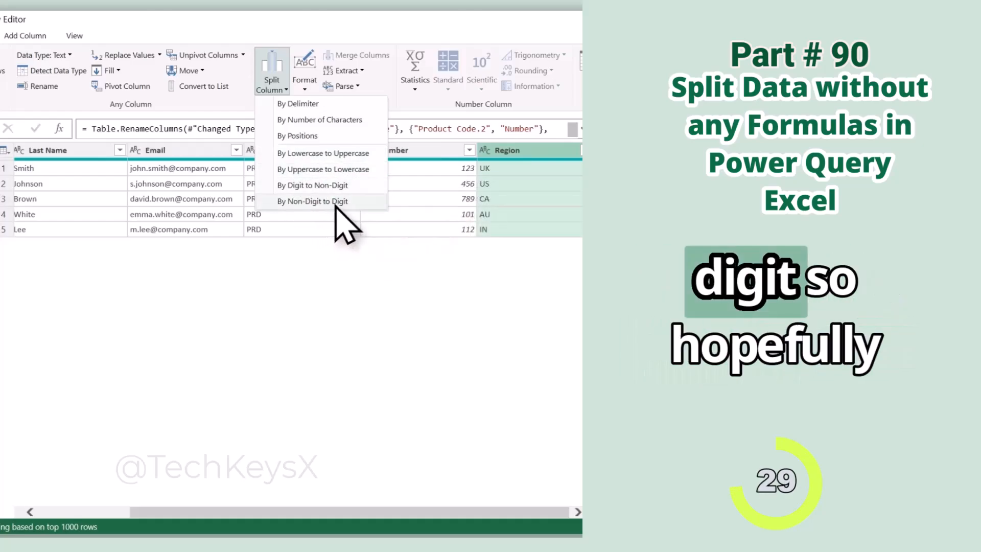
click(305, 279)
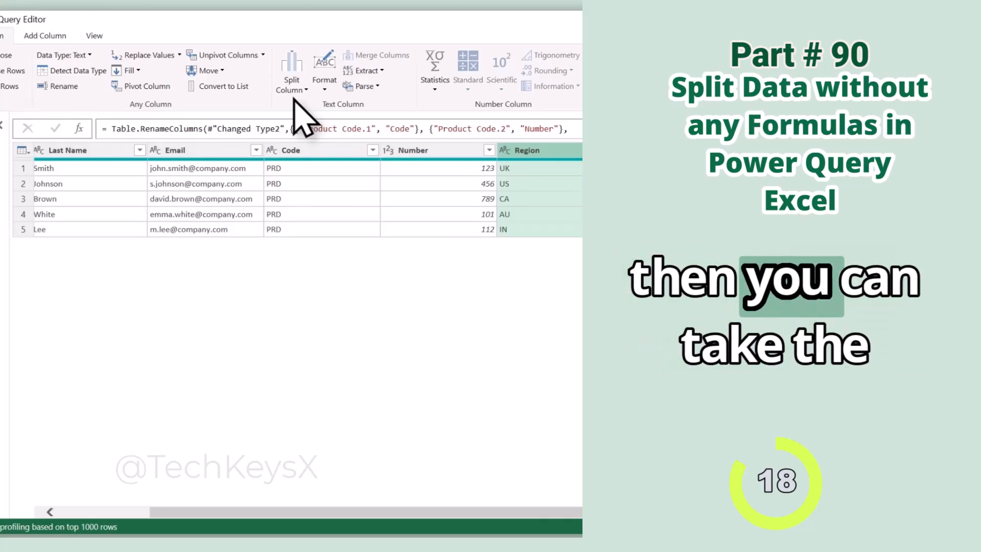
Close & Load the query into a Table1 sheet, compare it with SplitColumnData, and reopen the Table1 query.
click(123, 39)
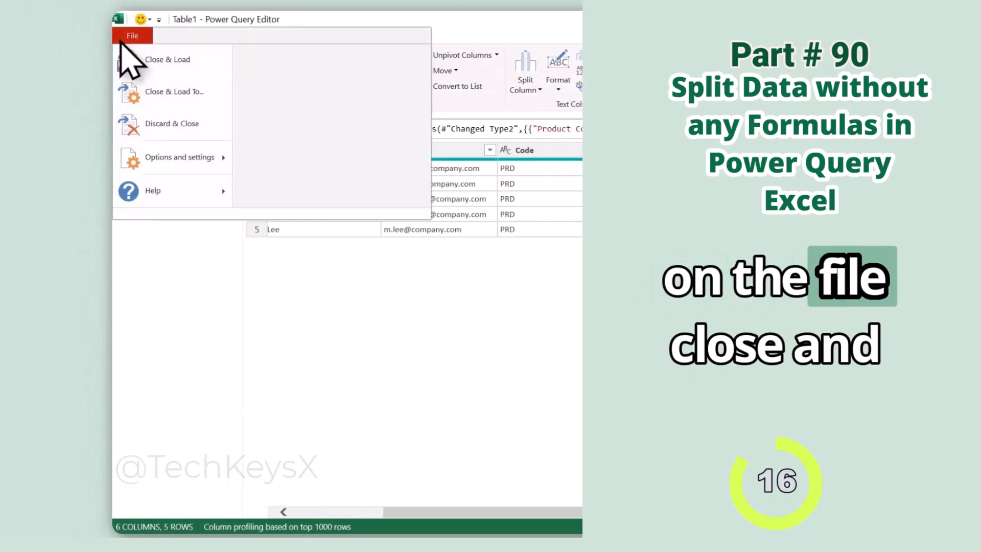
click(123, 51)
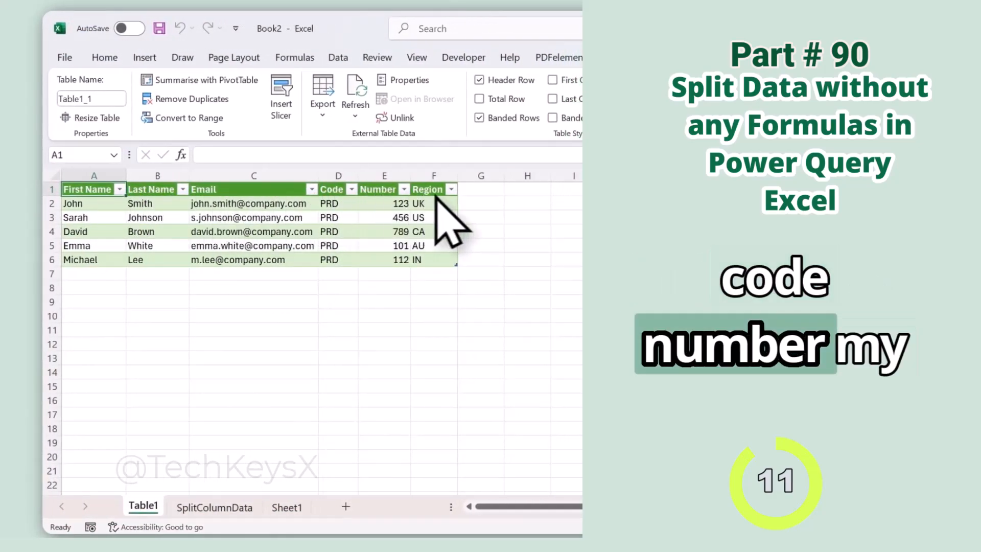
click(204, 507)
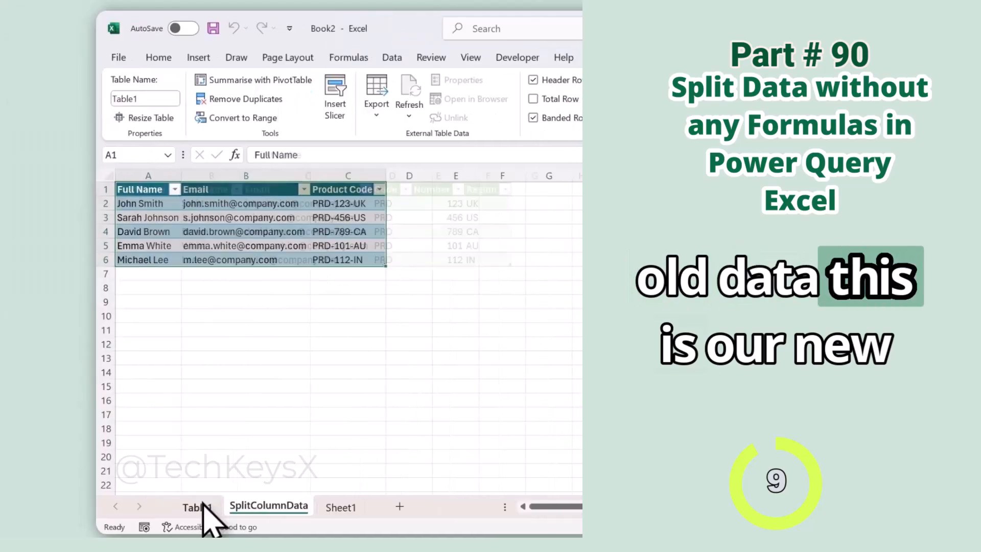
click(215, 508)
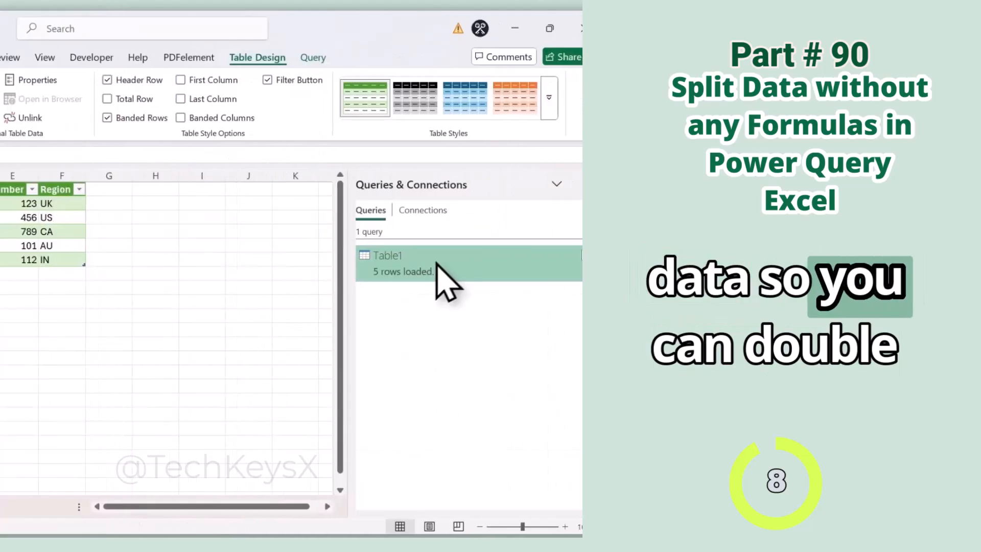
double_click(437, 263)
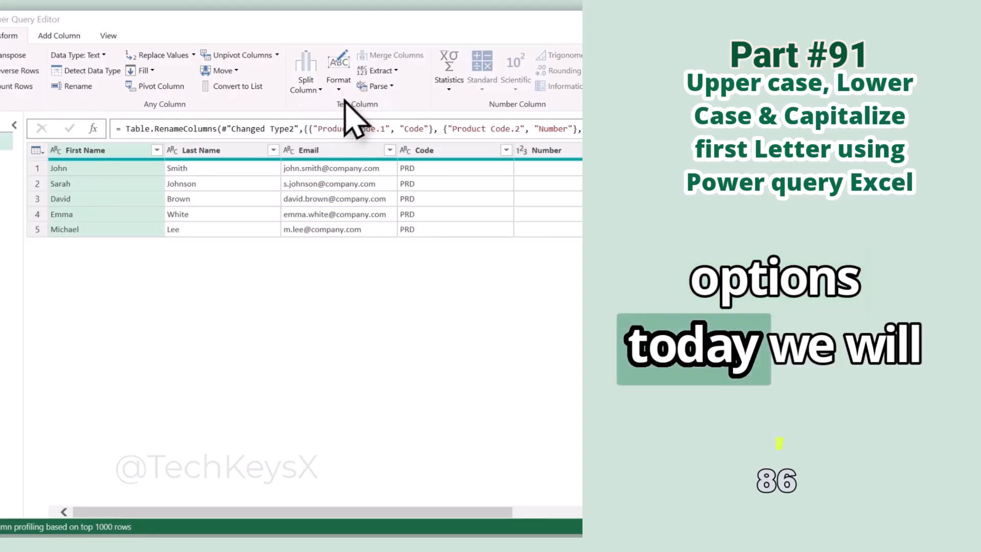
Cycle the First Name values through lowercase, Capitalize Each Word and UPPERCASE formats.
click(339, 87)
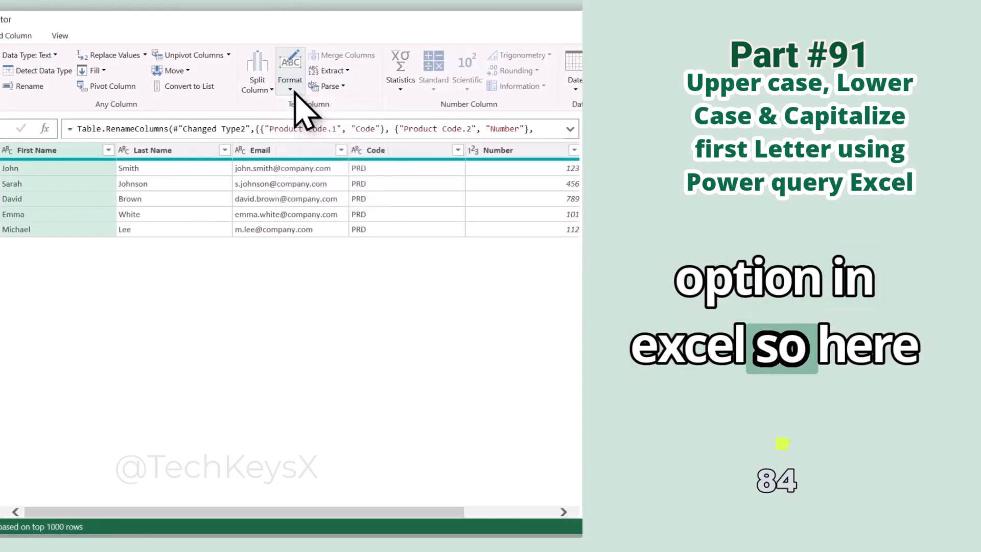
click(290, 85)
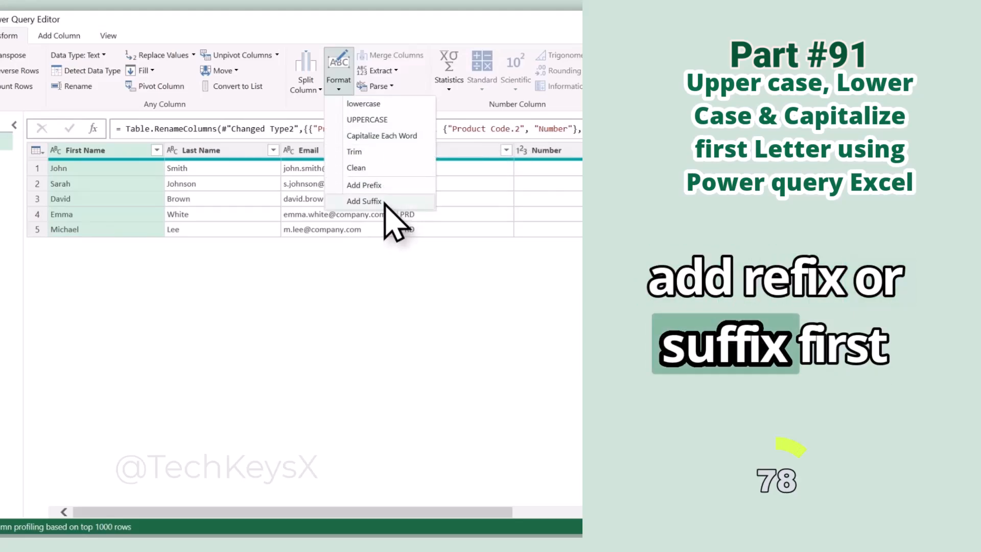
click(361, 104)
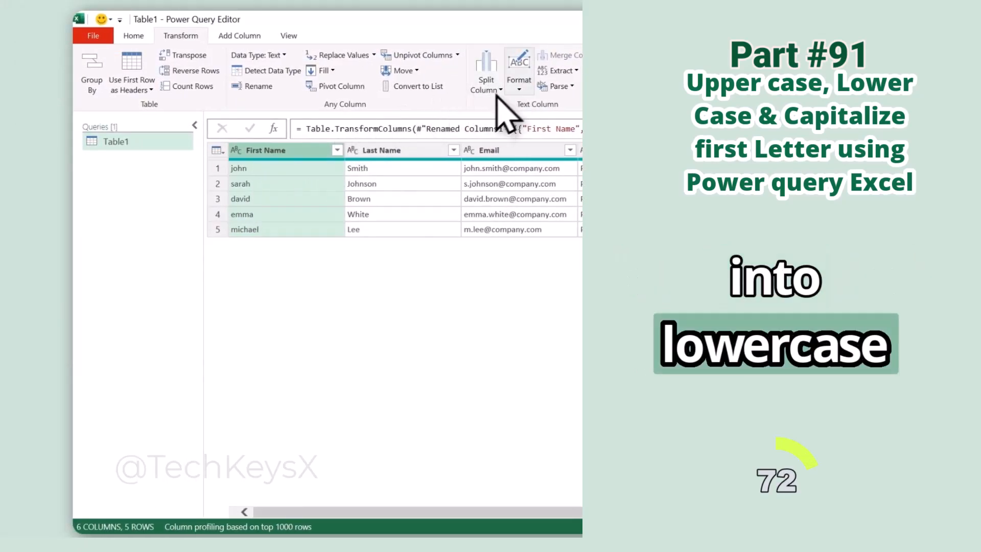
click(518, 72)
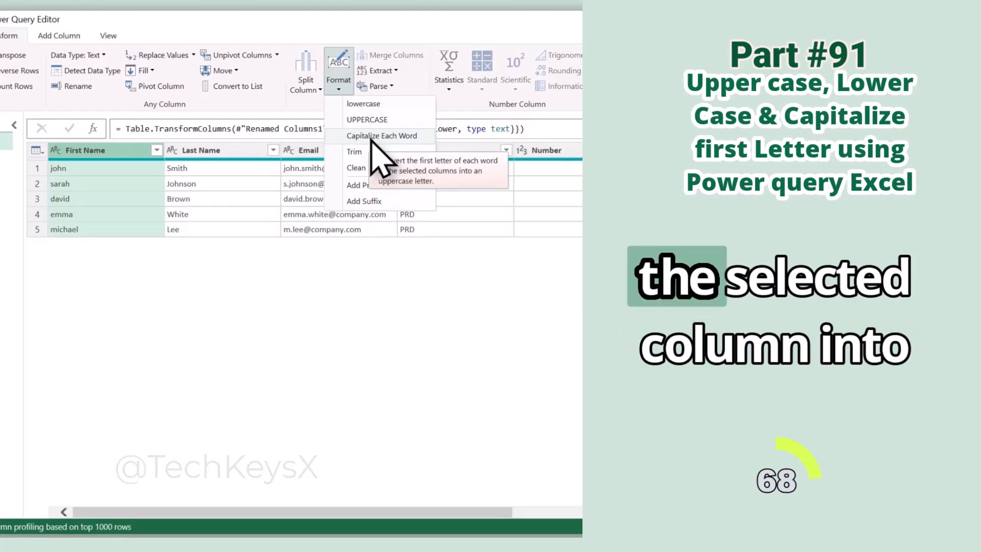
click(371, 140)
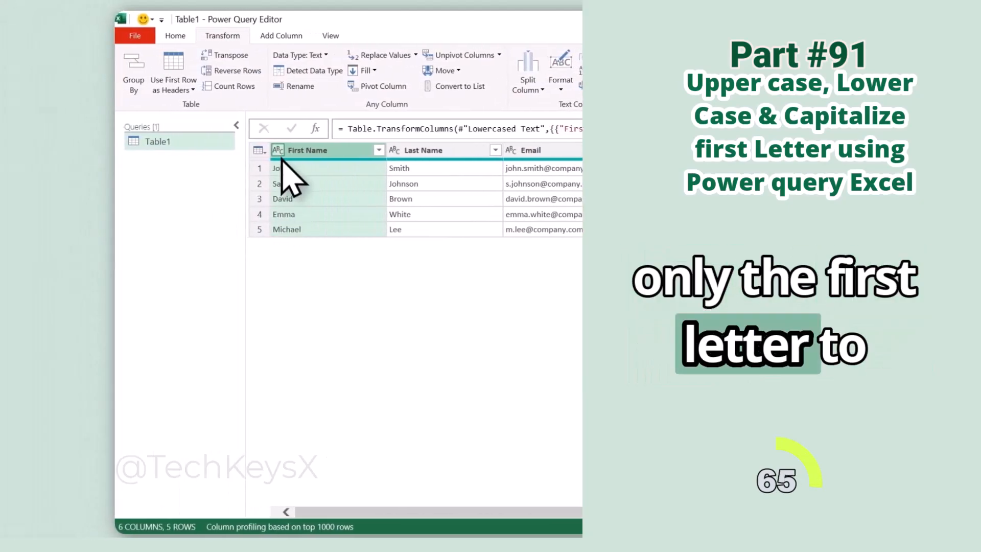
click(561, 71)
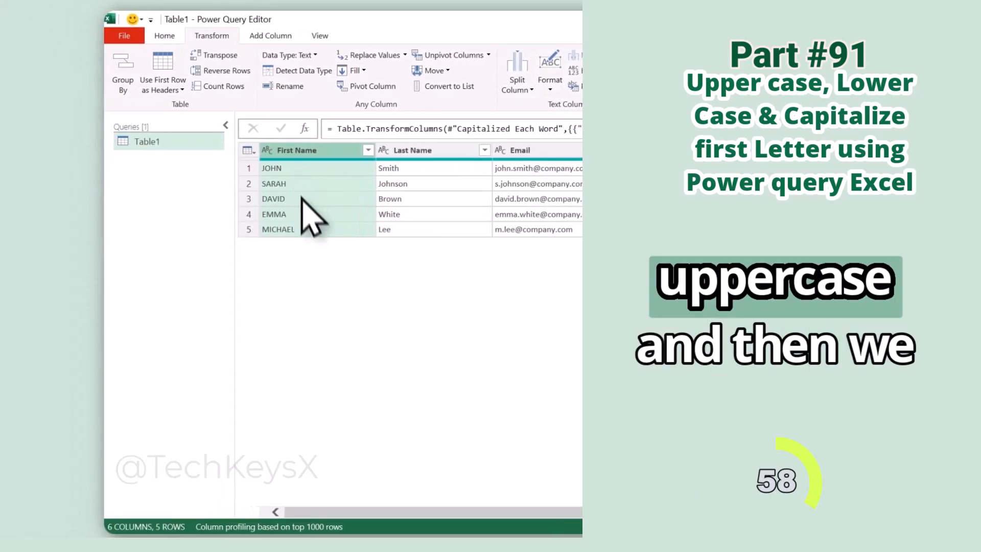
click(550, 82)
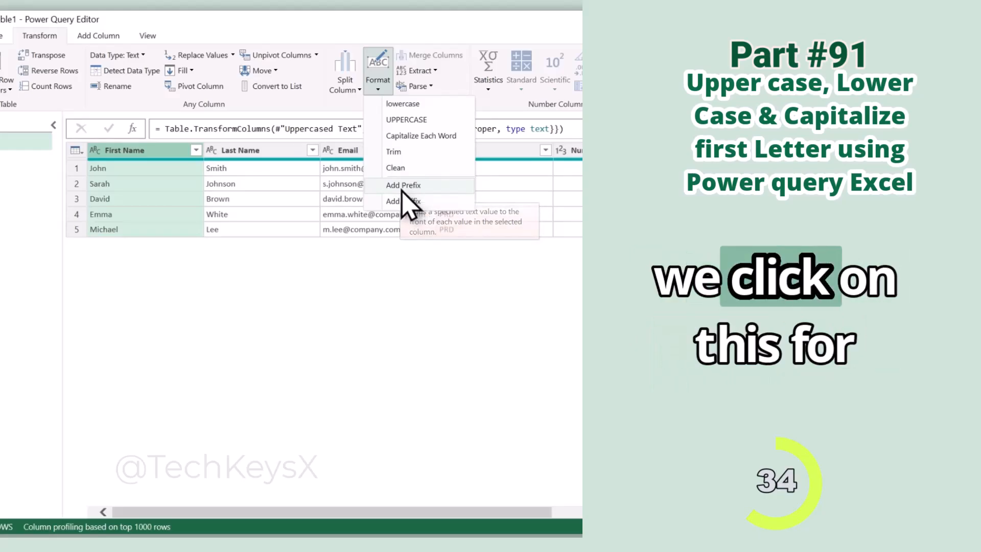
Add the prefix 1 to First Name values, then delete the Added Prefix step.
click(402, 189)
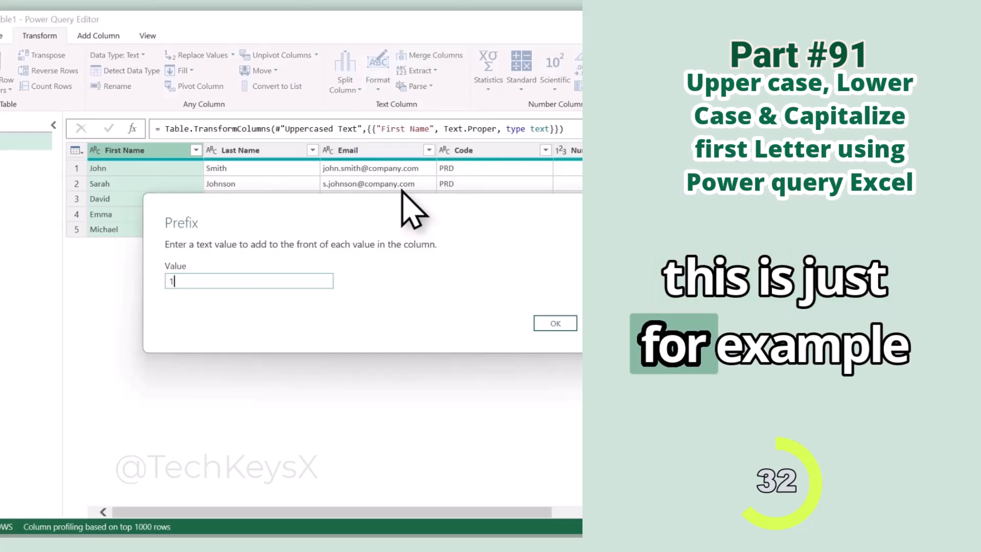
text(1)
click(556, 323)
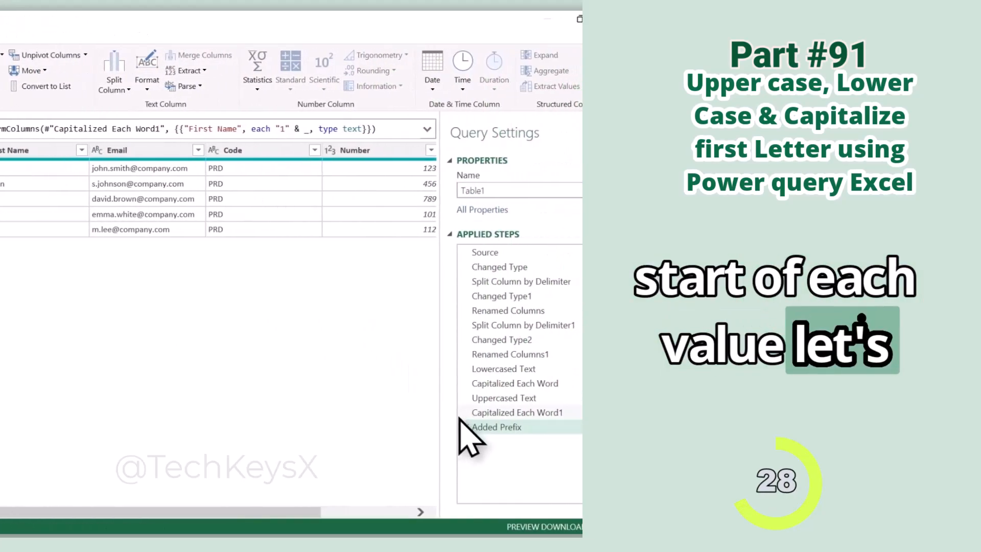
click(465, 427)
Add the suffix 1 to every First Name value.
click(147, 72)
click(339, 219)
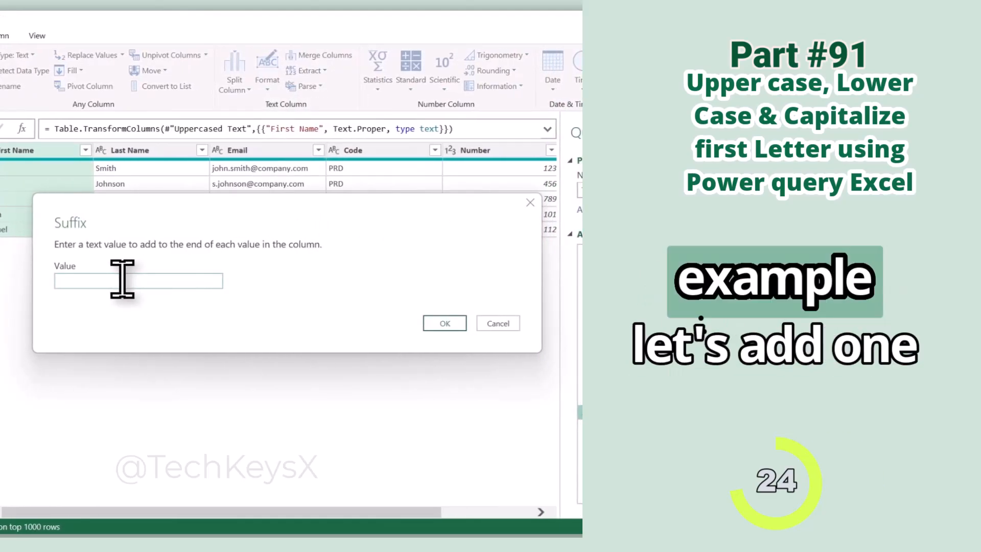
text(1)
click(444, 323)
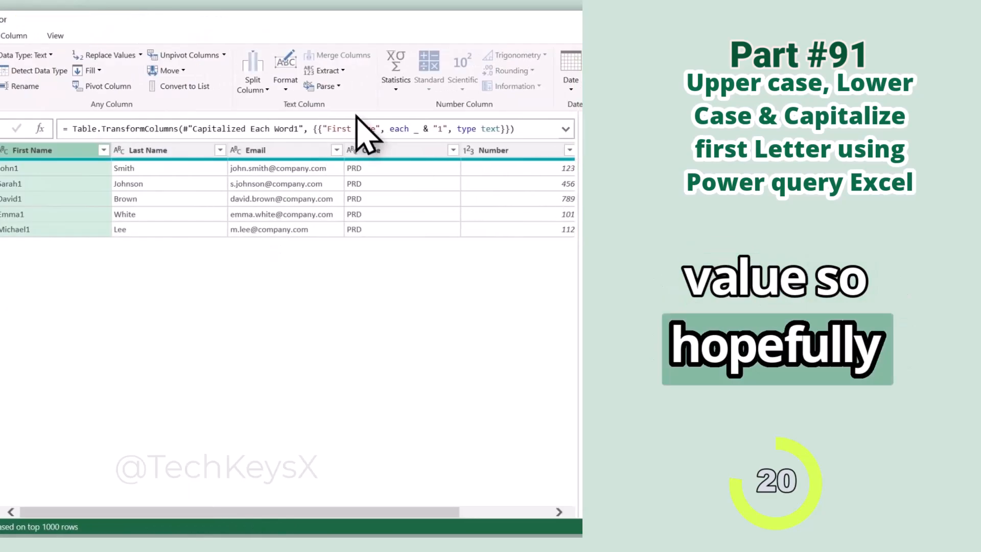
click(285, 82)
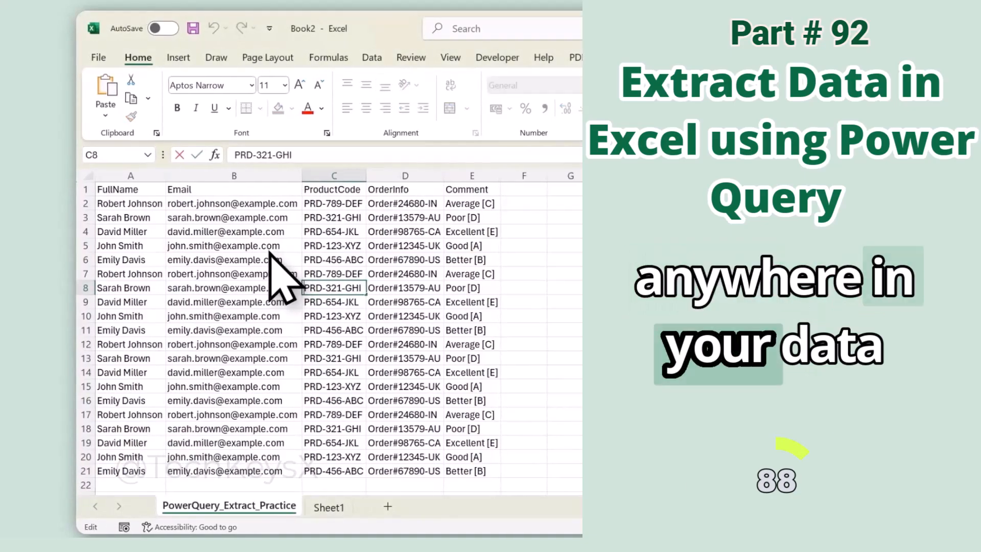
Create Table2 in Power Query from the practice data range A1:E21, with headers.
click(242, 231)
click(383, 57)
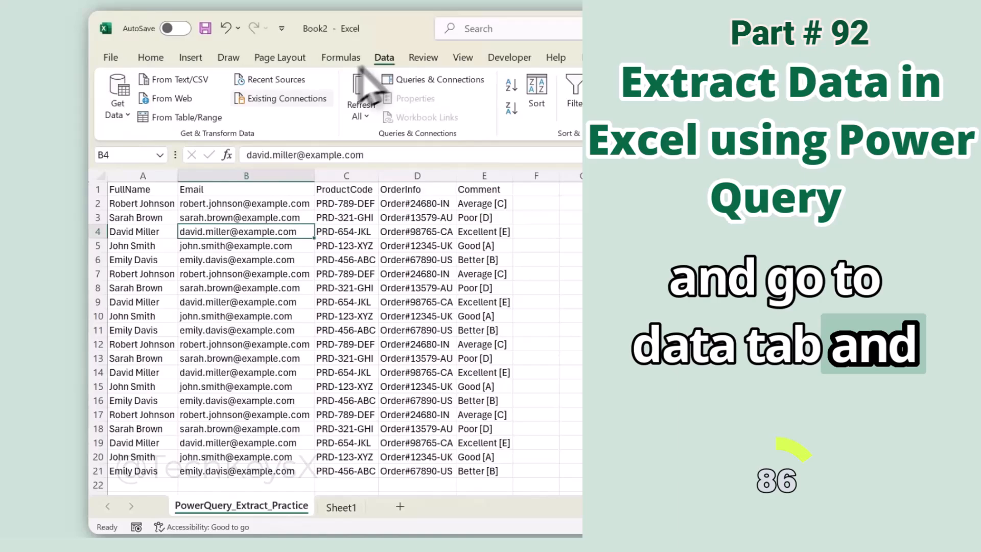
click(210, 122)
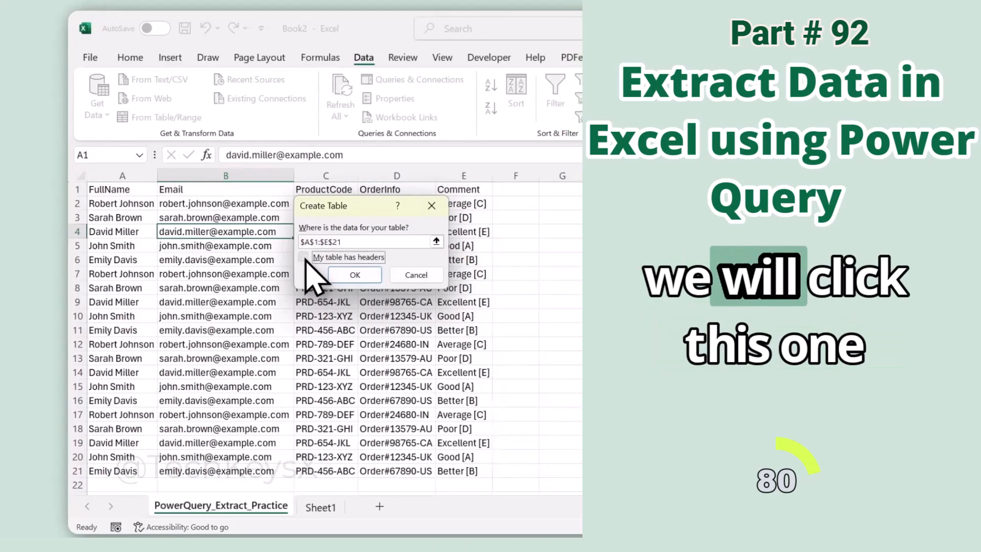
click(324, 257)
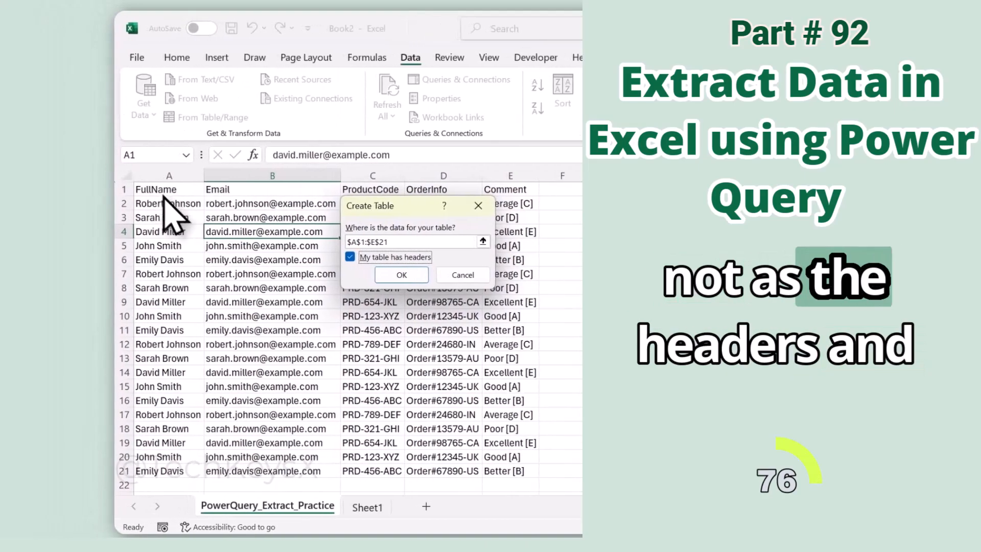
click(341, 276)
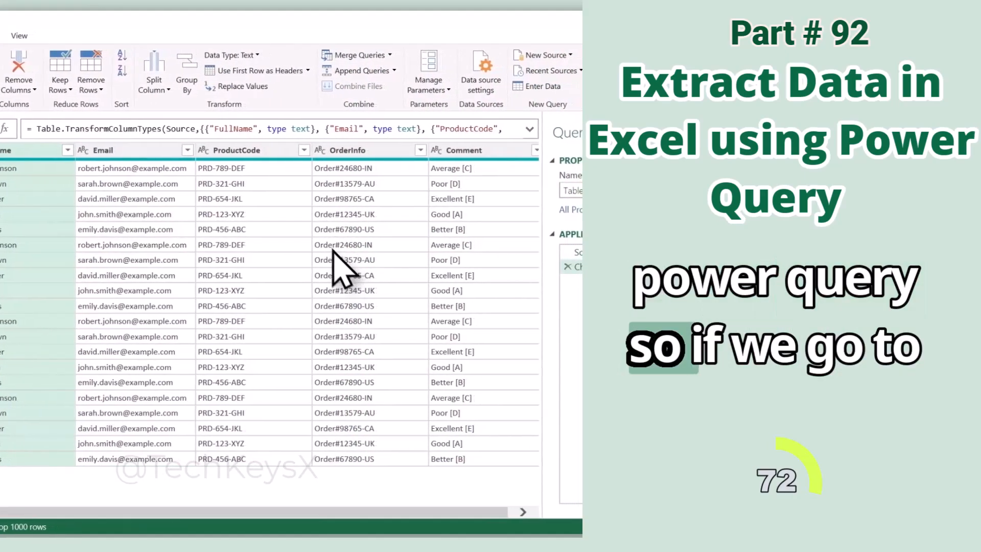
Replace ProductCode with its text length, delete that step, then choose Extract First Characters.
click(142, 36)
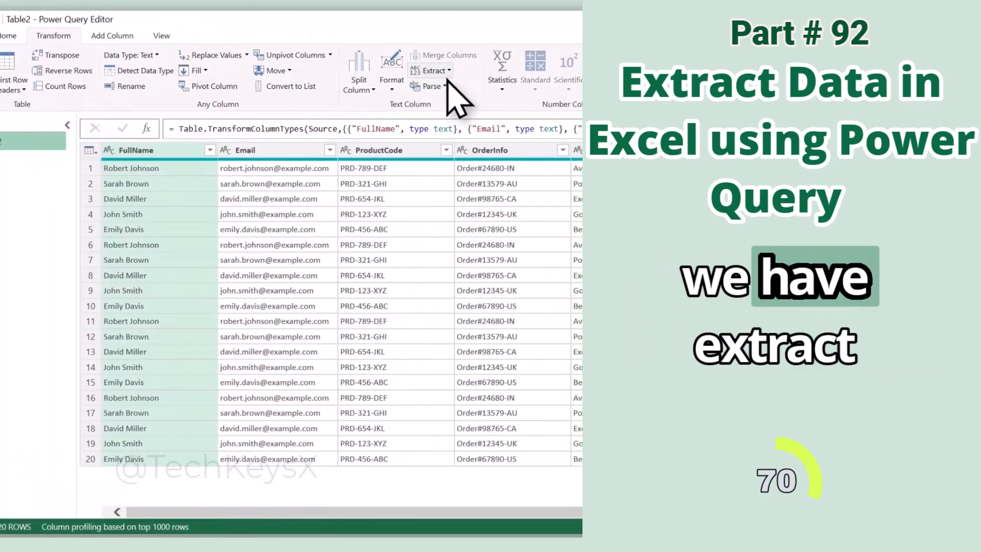
click(429, 71)
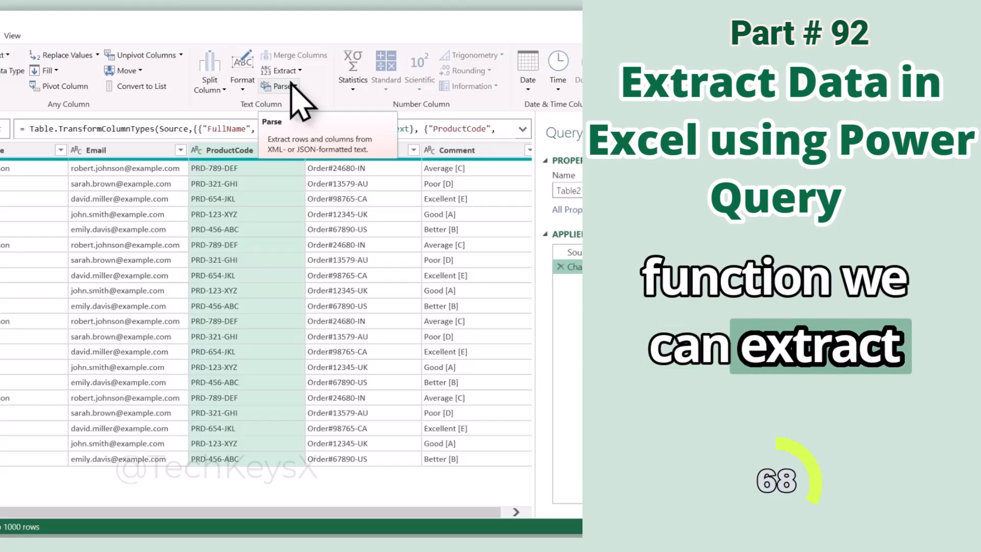
click(299, 71)
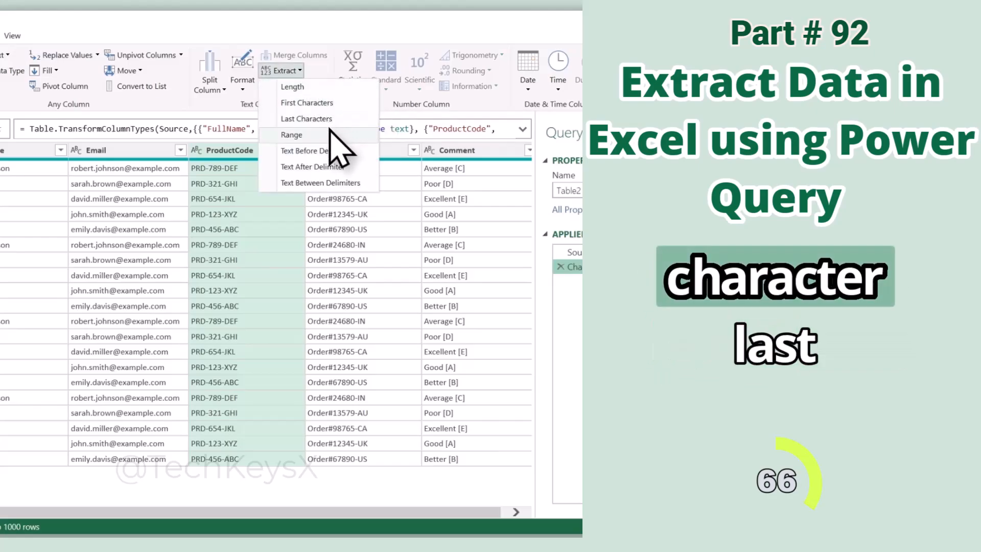
click(307, 77)
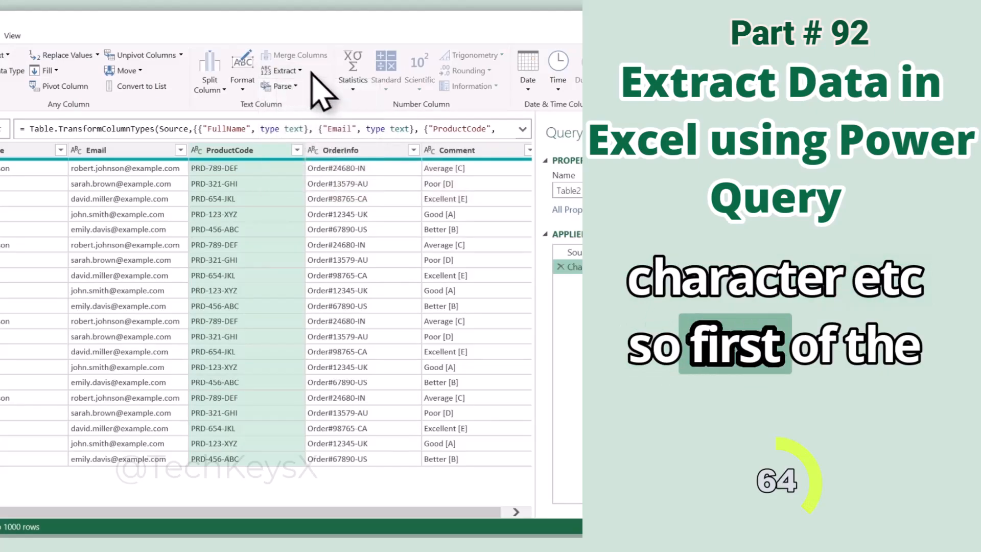
click(300, 72)
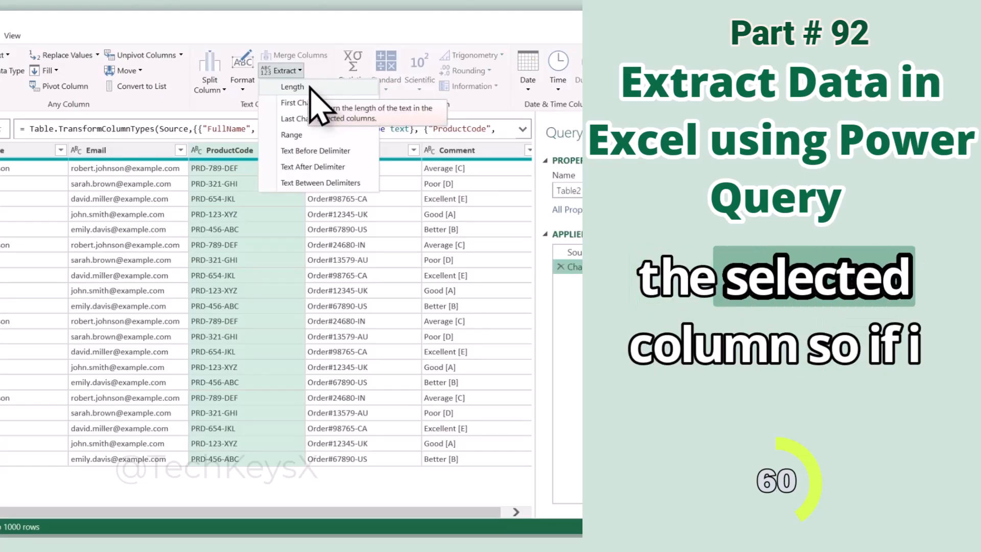
click(310, 87)
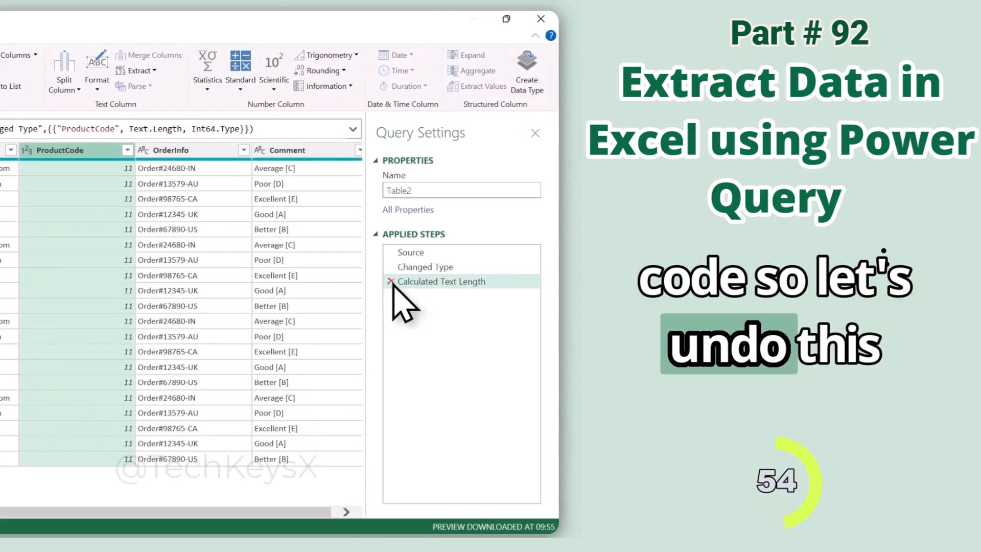
click(561, 281)
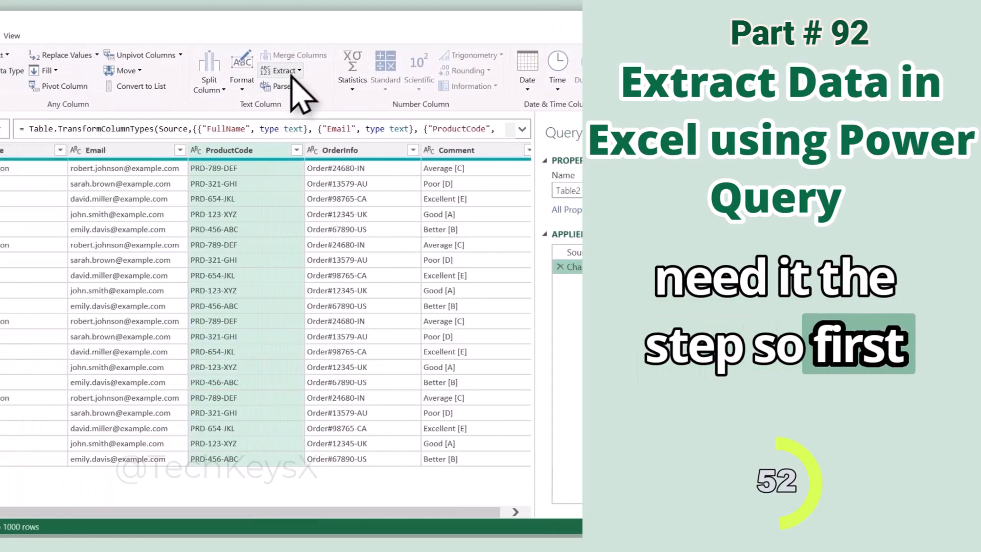
click(110, 70)
click(353, 106)
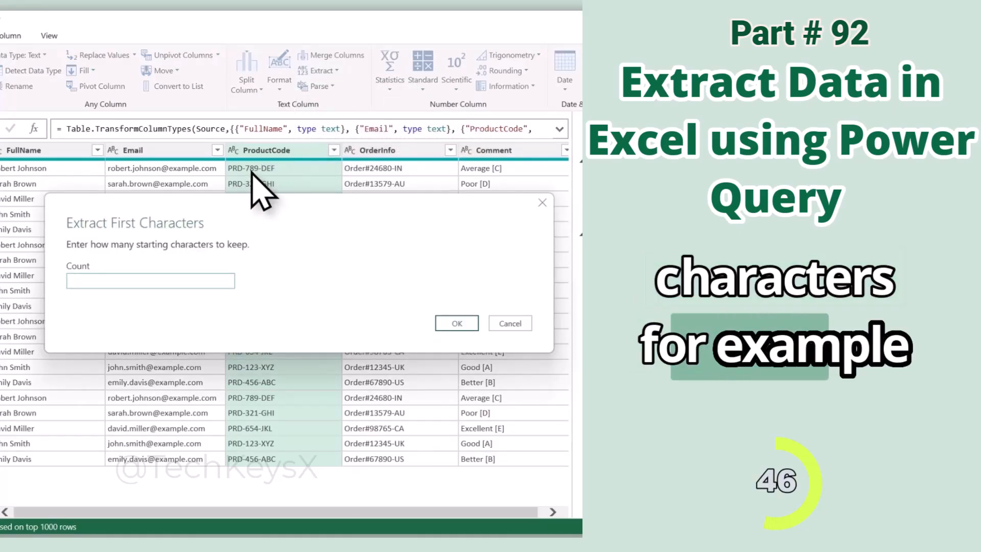
Keep only the first 3 ProductCode characters, then delete that step.
text(3)
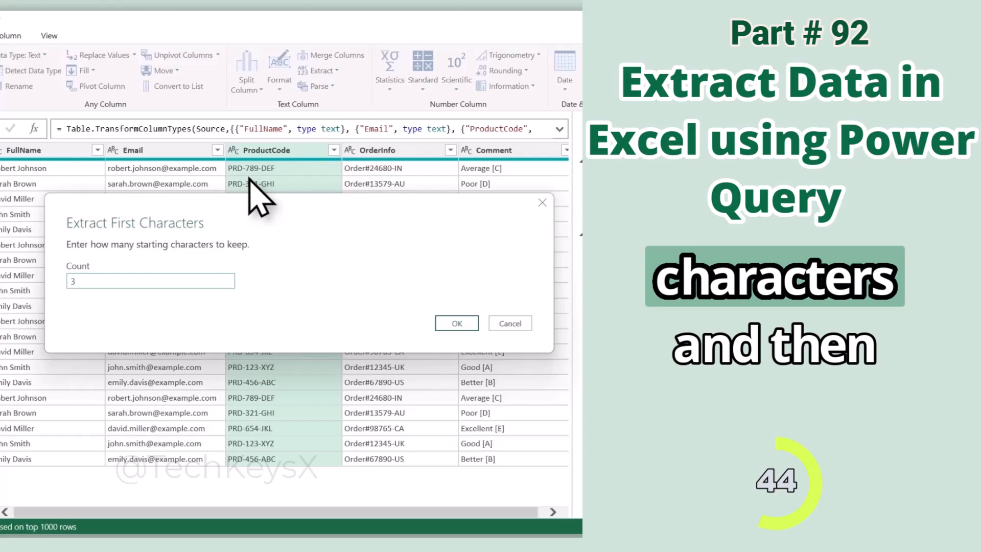
click(457, 323)
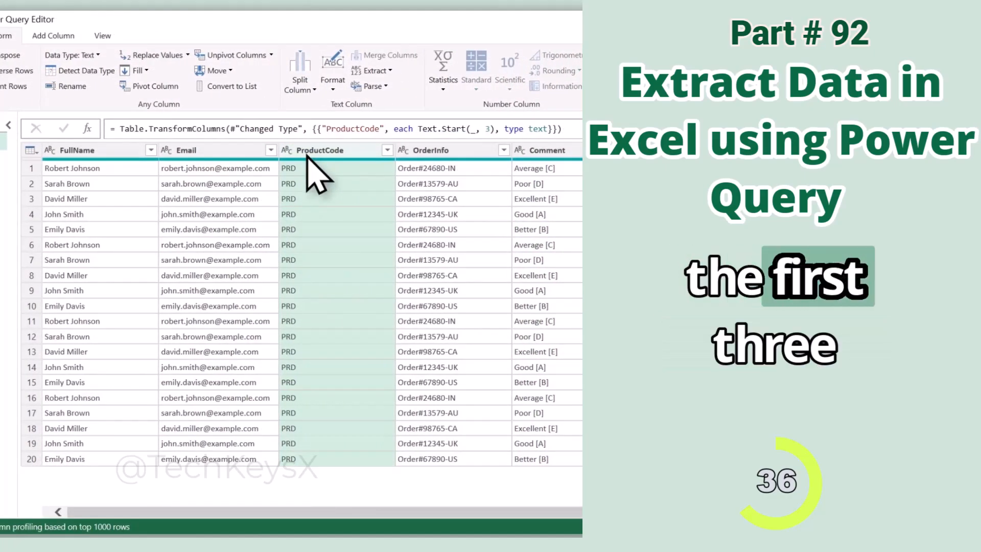
click(506, 286)
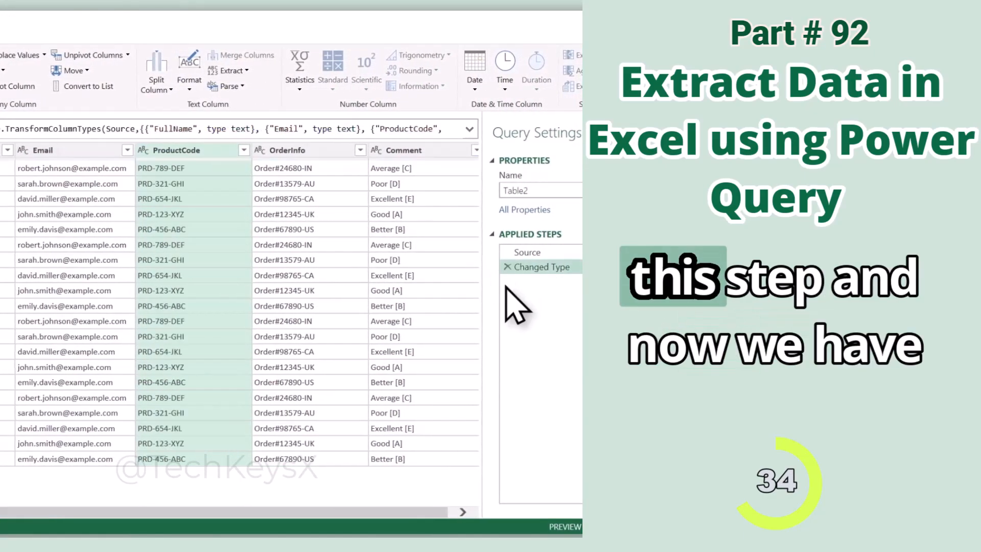
Keep only the last 3 ProductCode characters, then delete that step too.
click(231, 70)
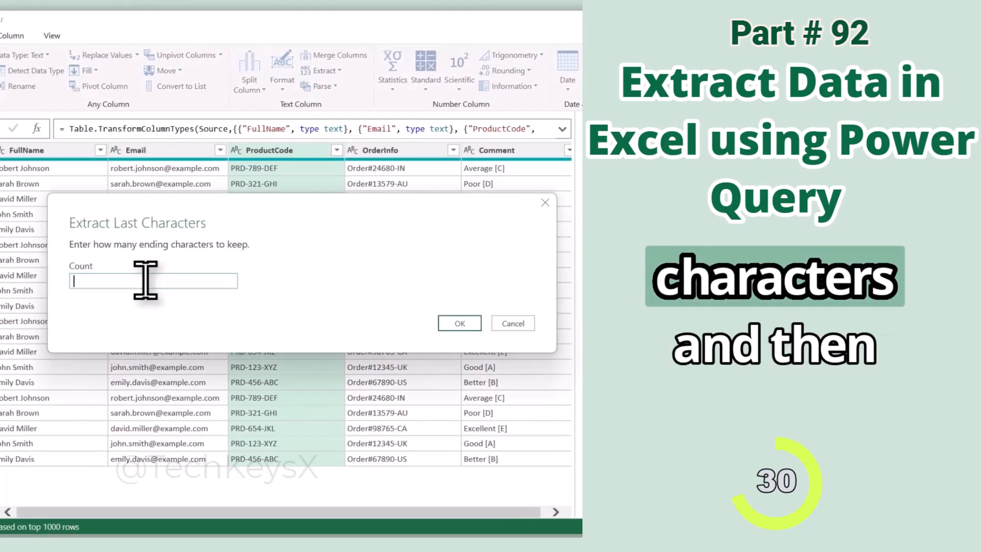
click(460, 323)
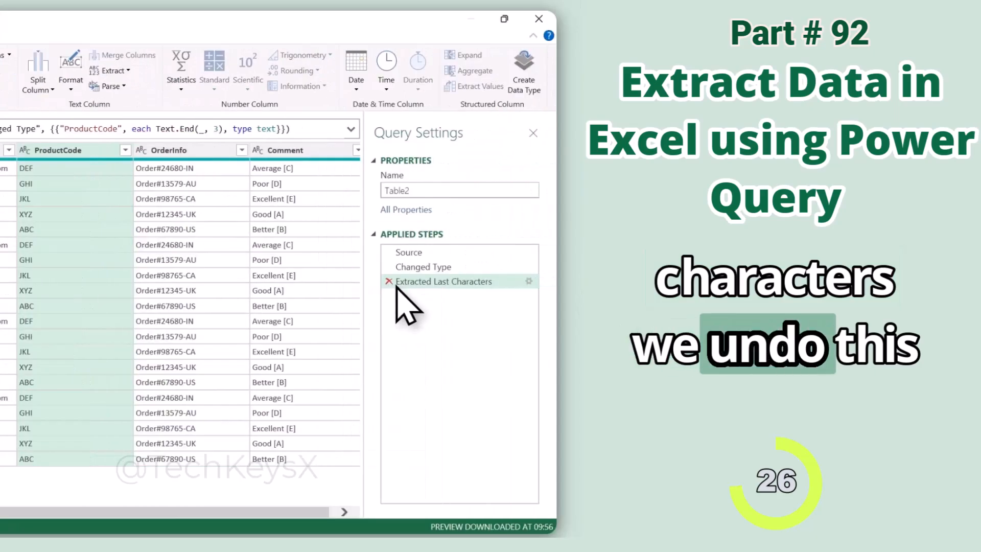
click(389, 281)
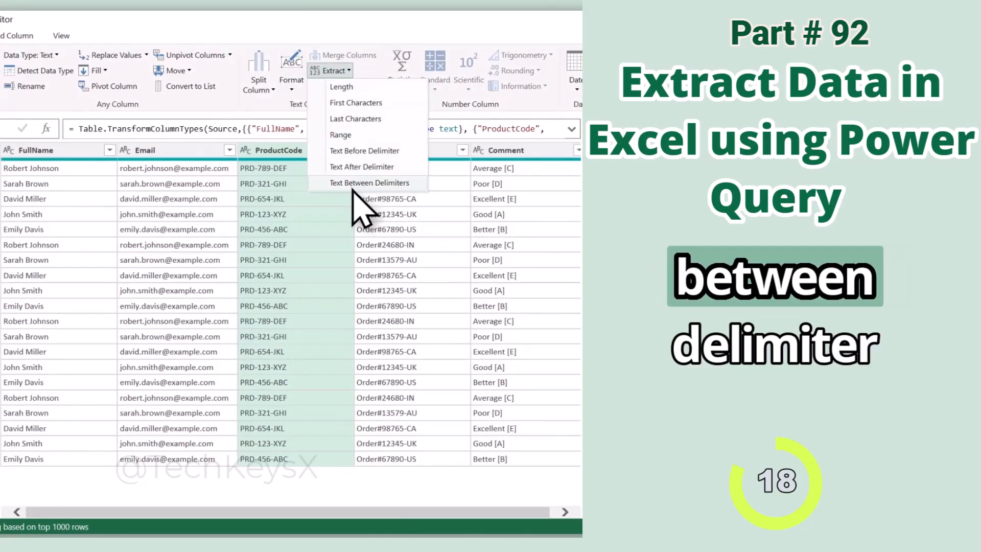
Extract ProductCode text between '-' delimiters, then remove that step to restore full codes like PRD-789-DEF.
click(354, 184)
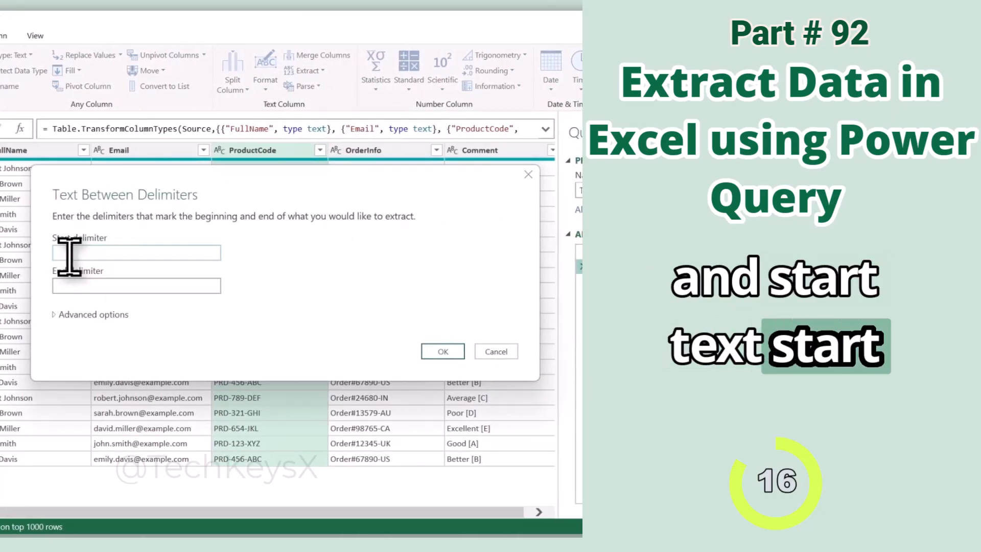
text(-)
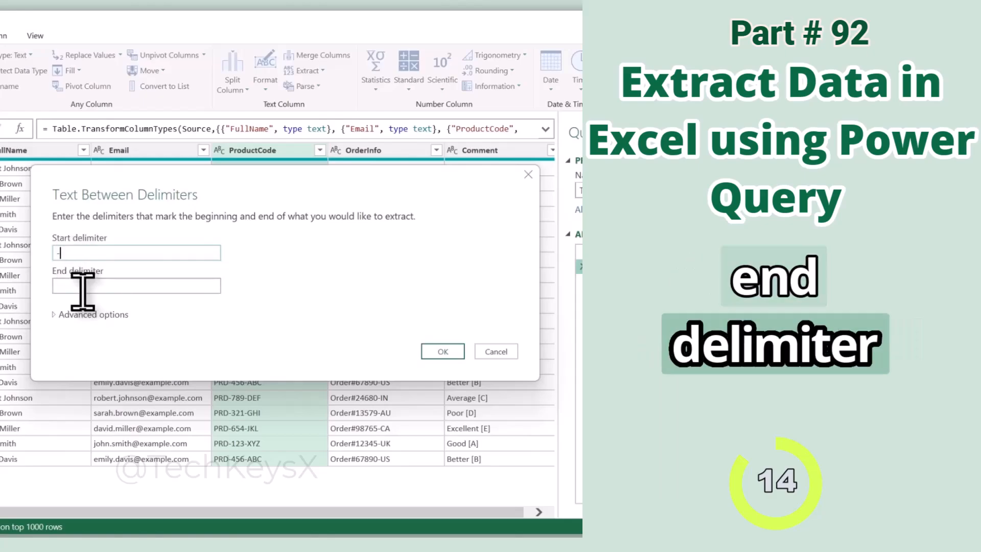
click(77, 285)
text(-)
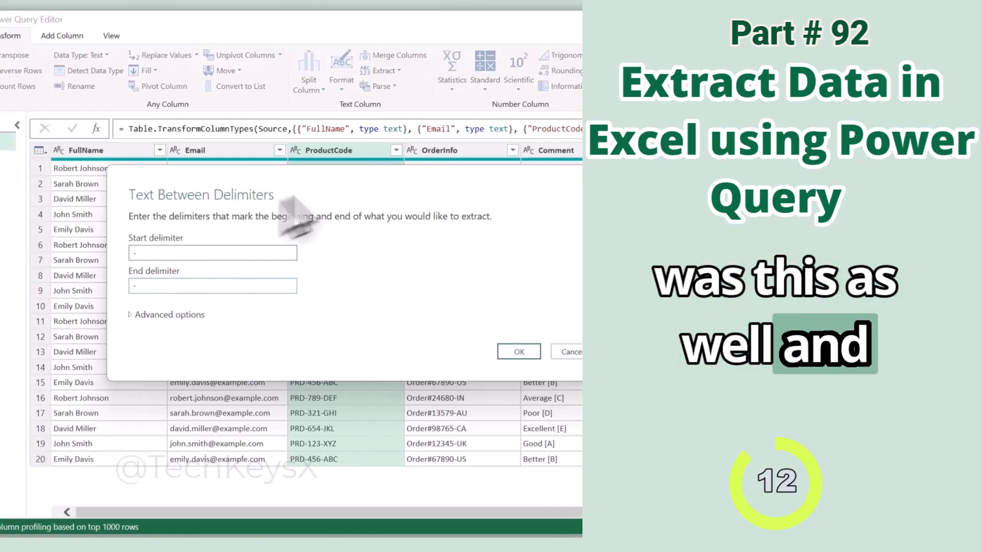
click(443, 351)
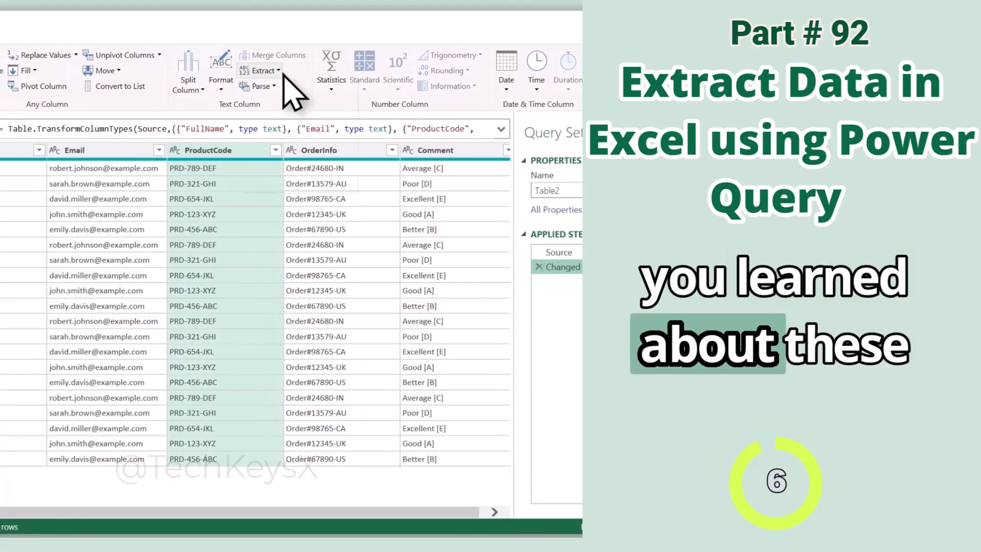
click(114, 71)
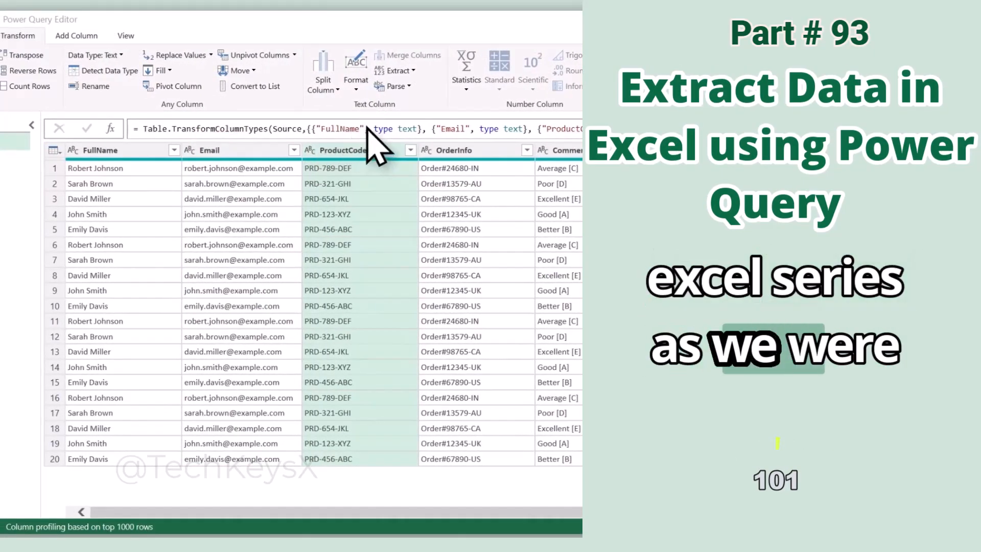
Extract a range of 5 characters from index 6 in OrderInfo, leaving order numbers like 24680.
click(413, 72)
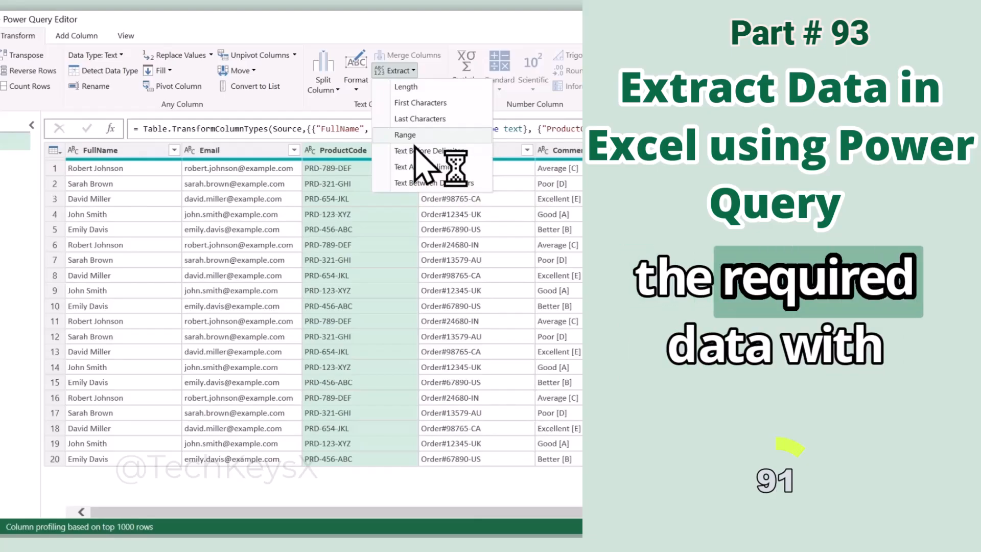
click(398, 203)
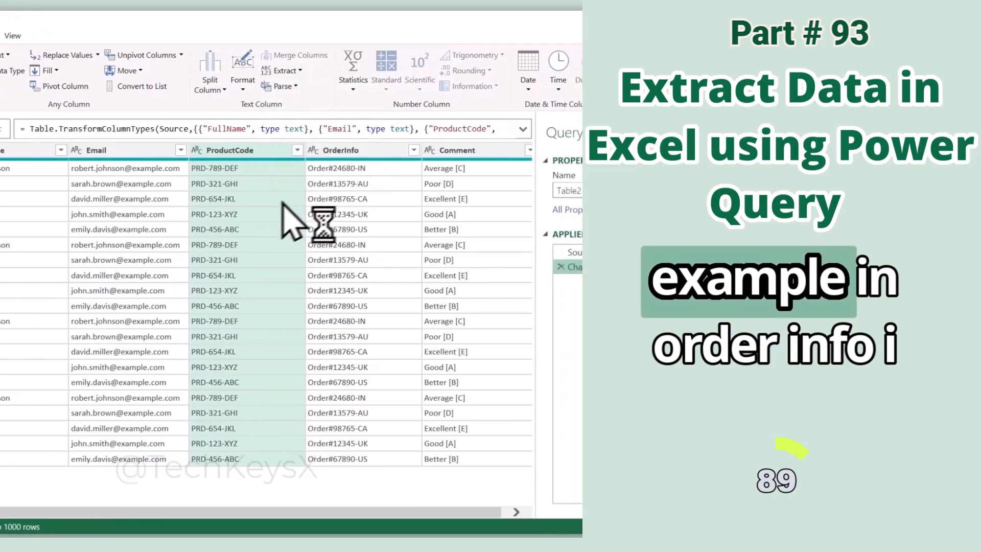
click(490, 150)
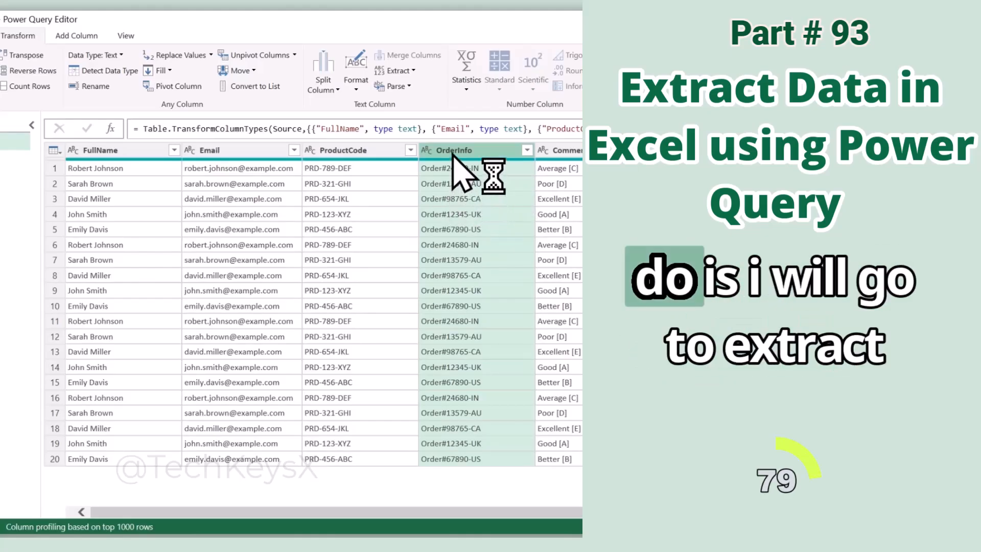
click(401, 70)
click(427, 135)
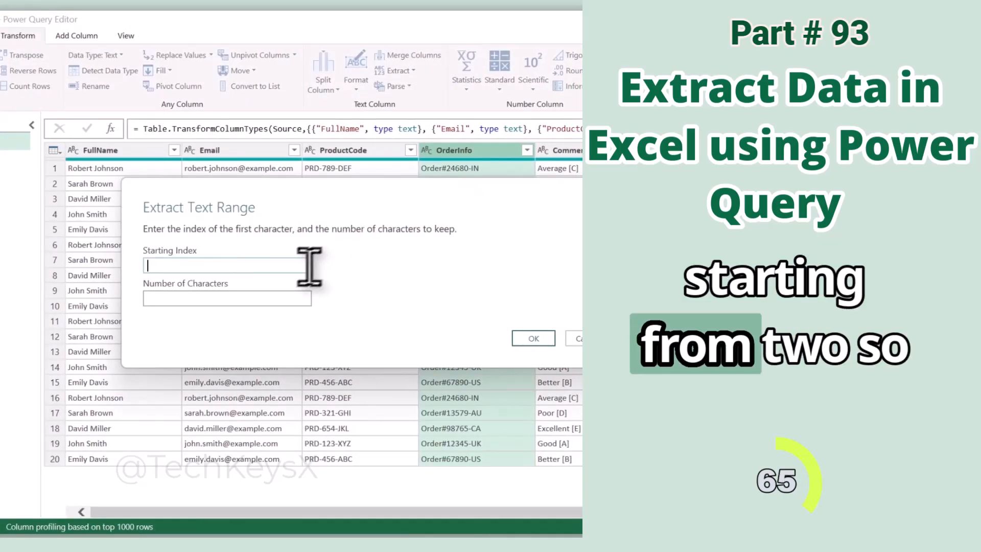
text(7)
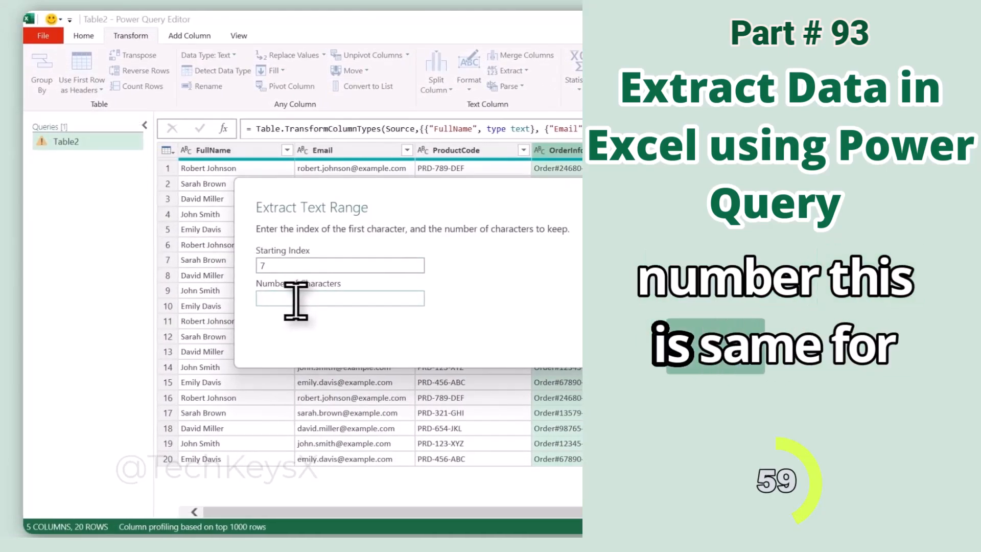
text(5)
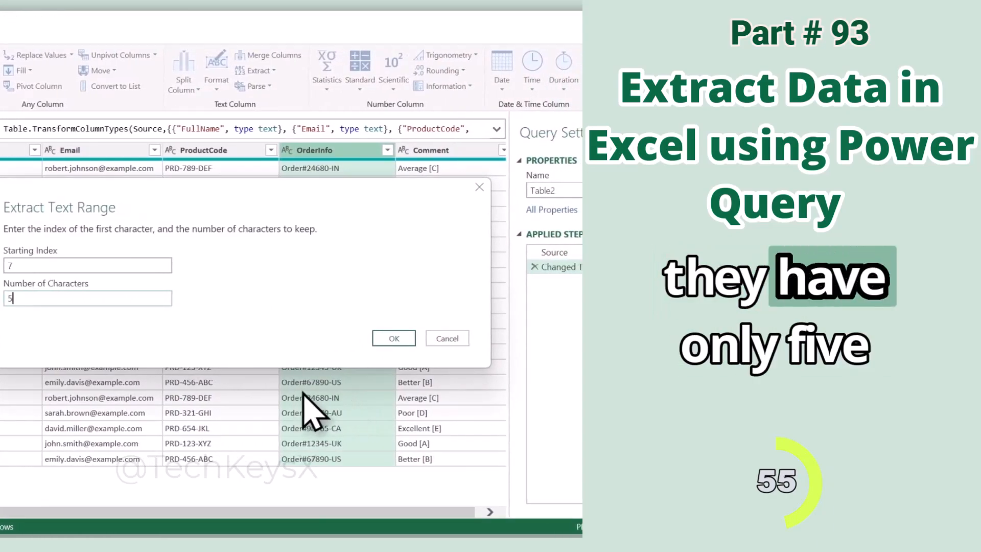
key(Return)
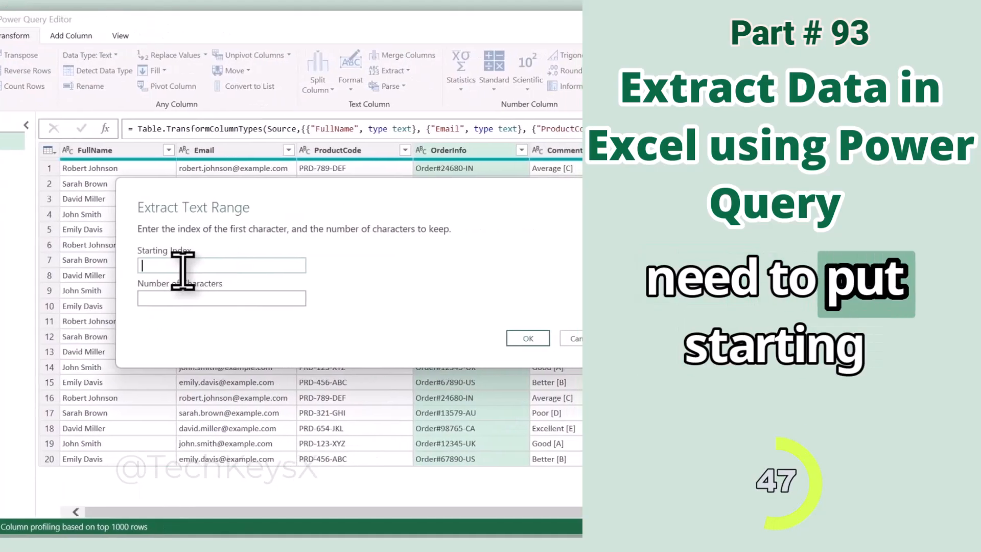
text(6)
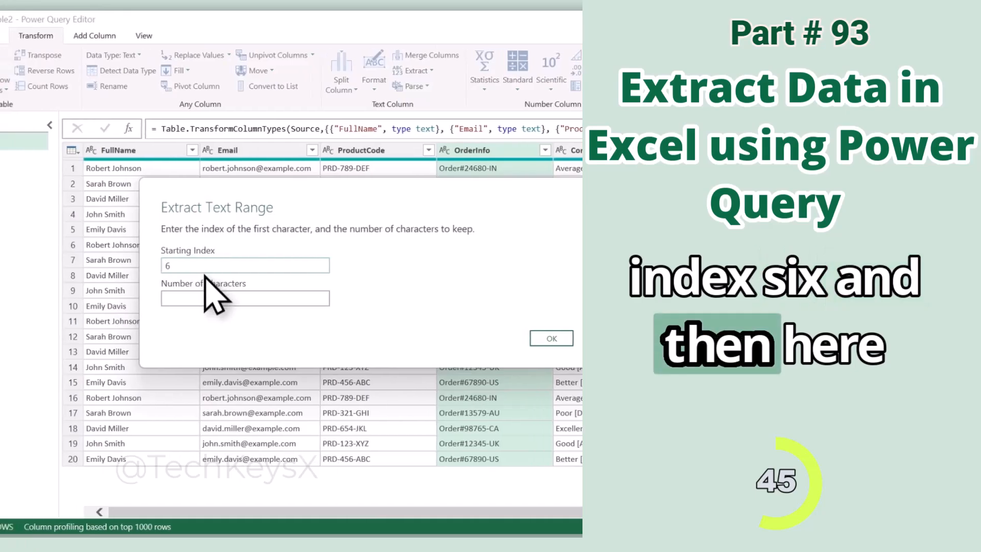
click(220, 298)
text(5)
click(521, 338)
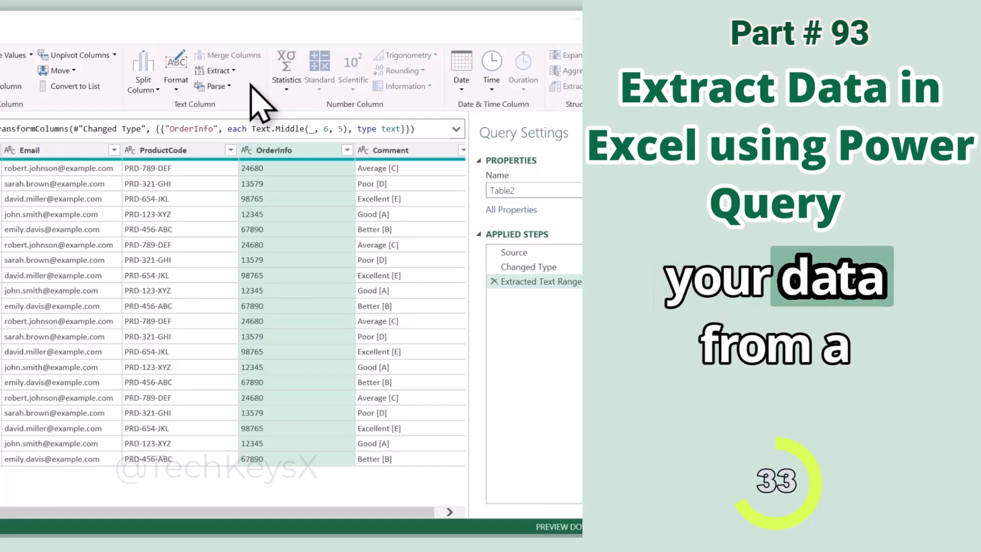
click(216, 70)
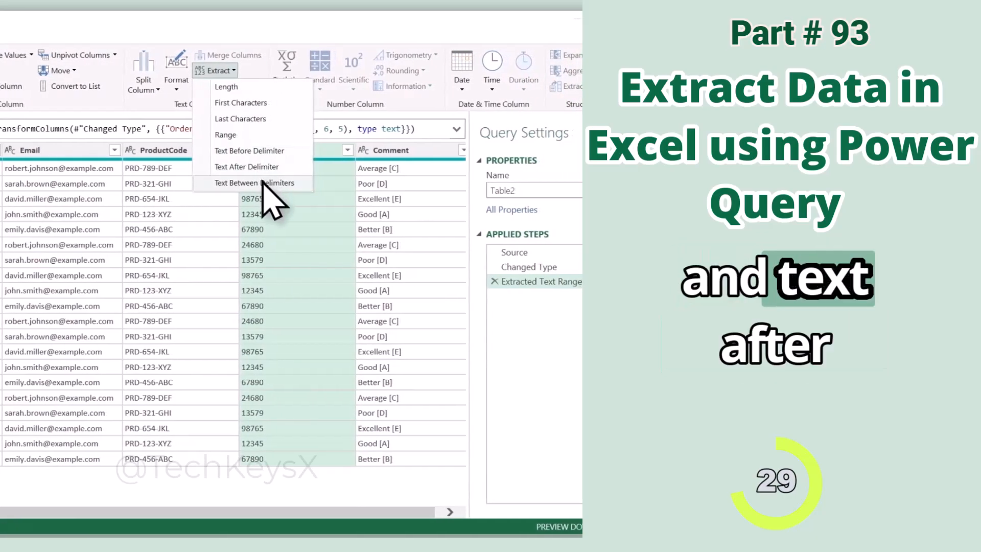
click(61, 150)
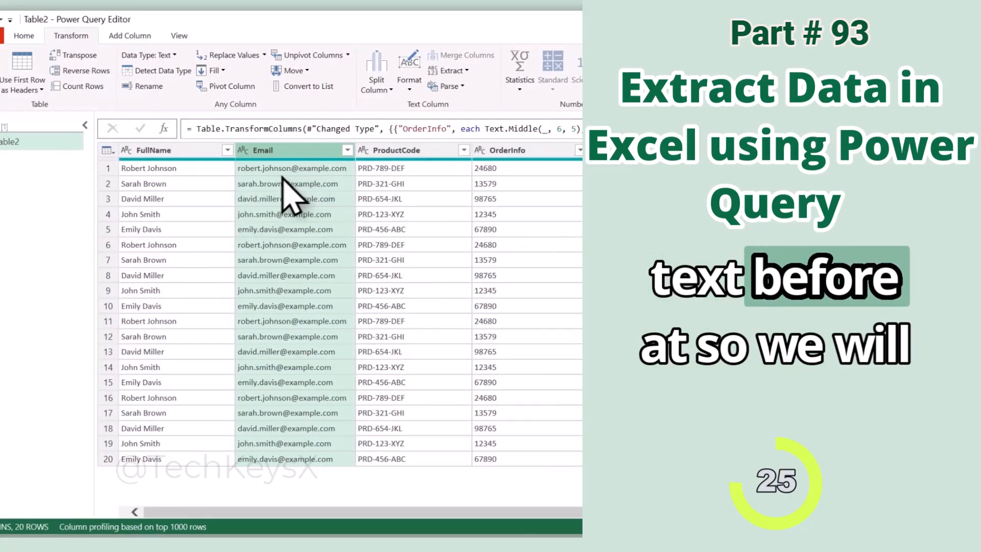
click(447, 70)
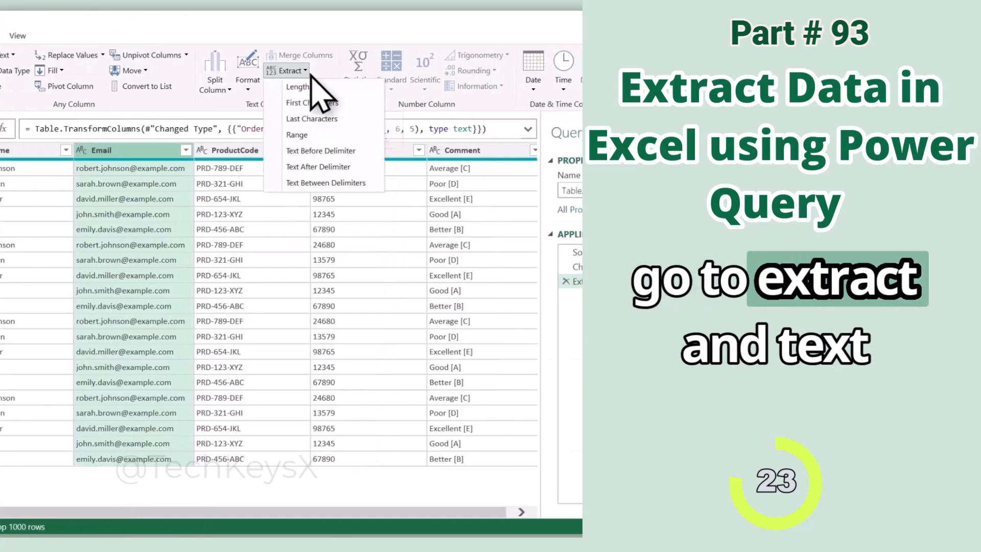
click(458, 171)
text(@)
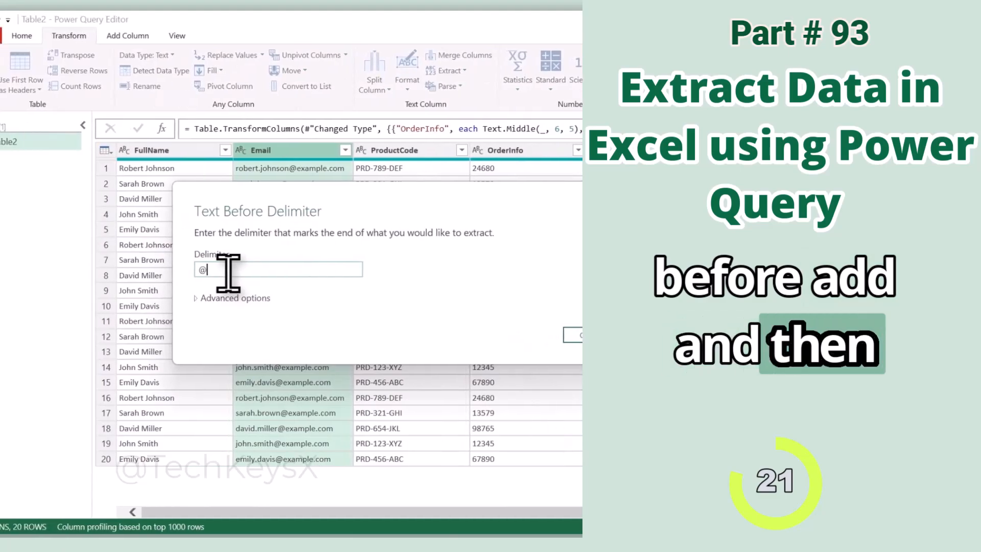
key(Return)
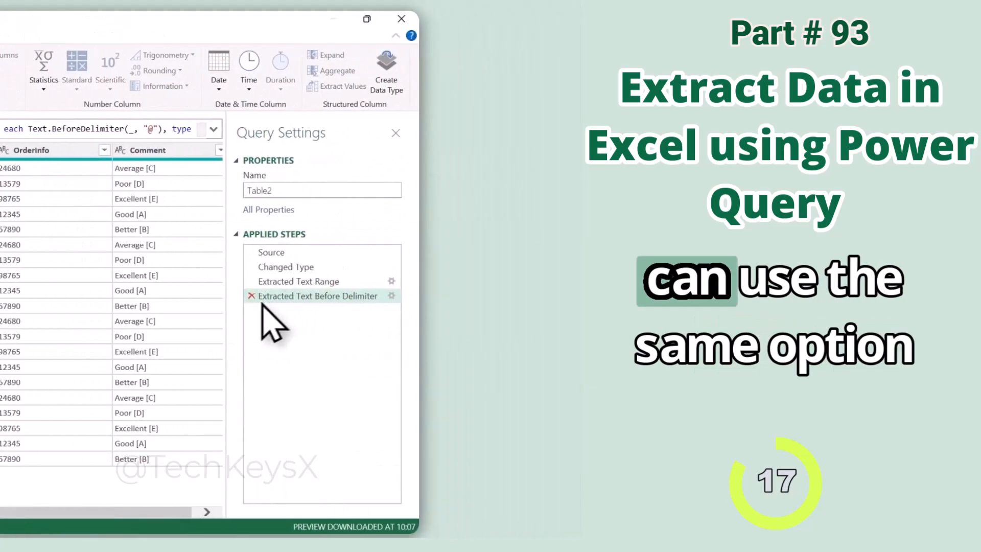
click(258, 297)
Extract the email domains using Text After Delimiter with '@' as the delimiter.
click(138, 71)
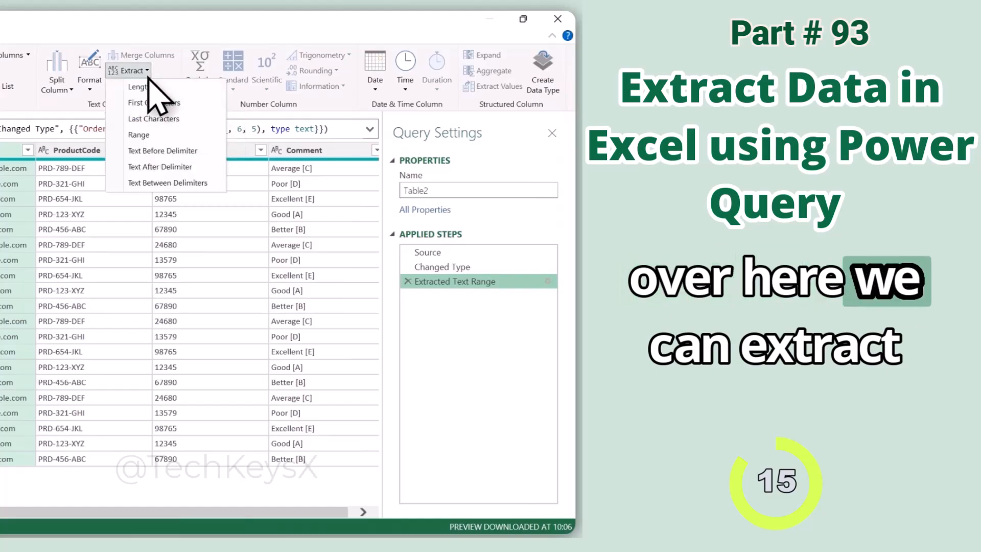
click(144, 171)
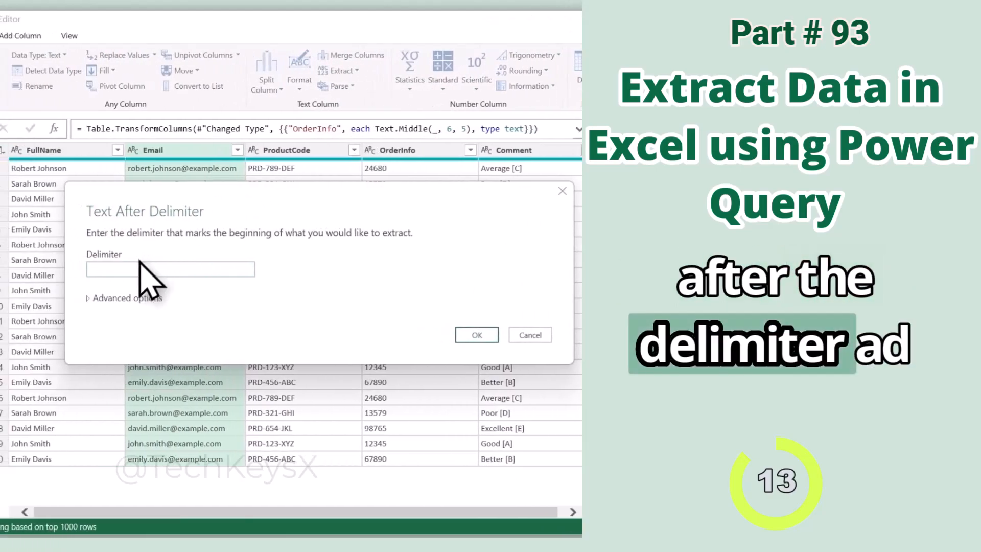
text(@)
key(Return)
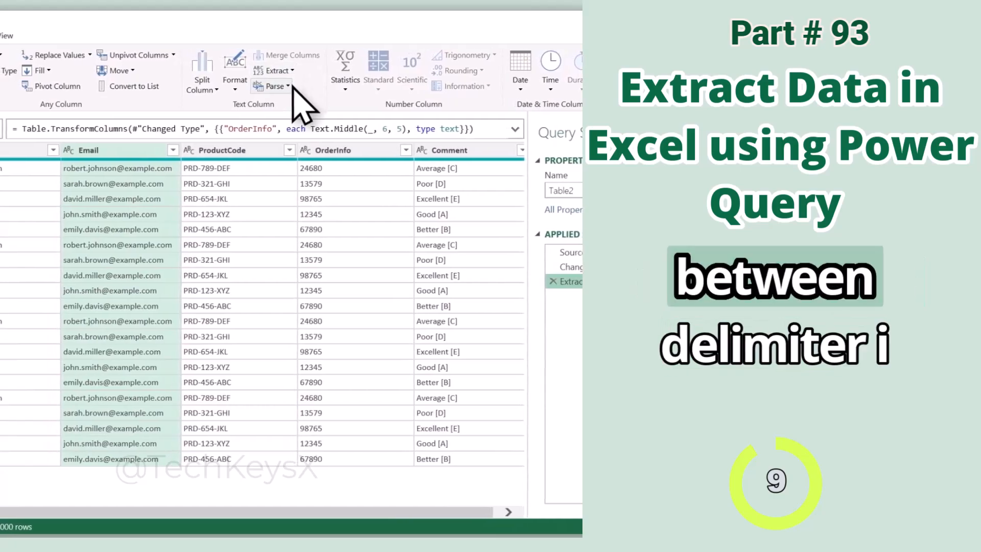
click(275, 71)
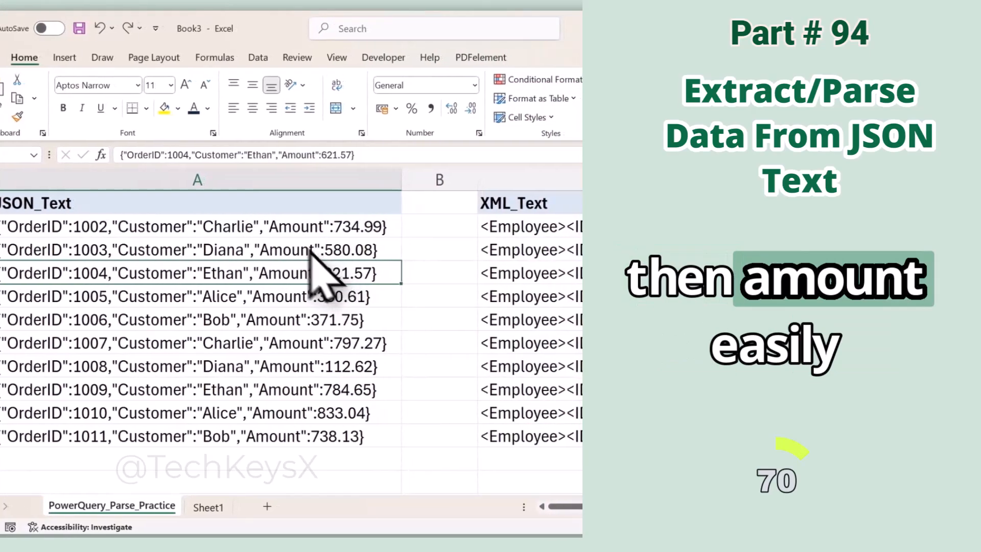
Load the JSON_Text range $A$1:$A$11 with headers into Power Query as Table2.
click(232, 232)
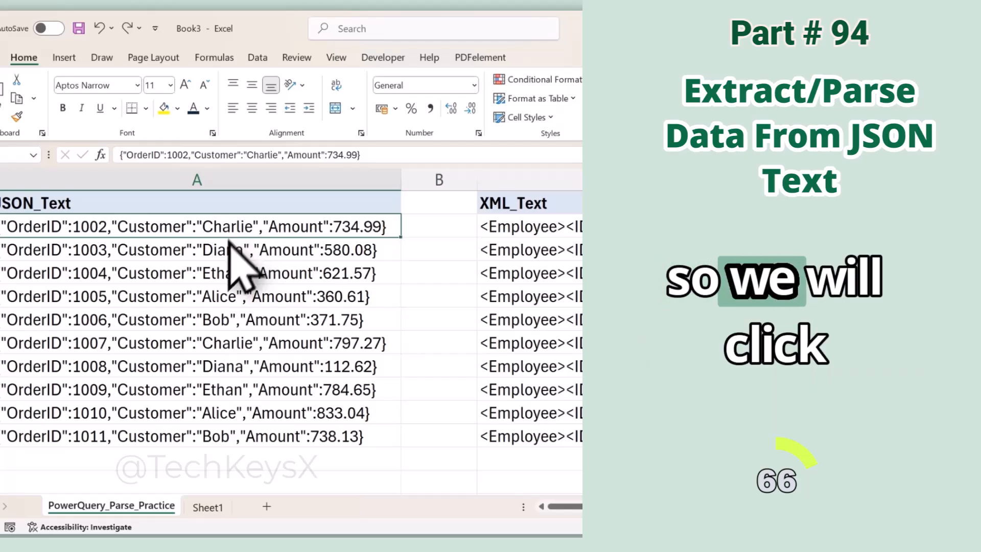
click(200, 296)
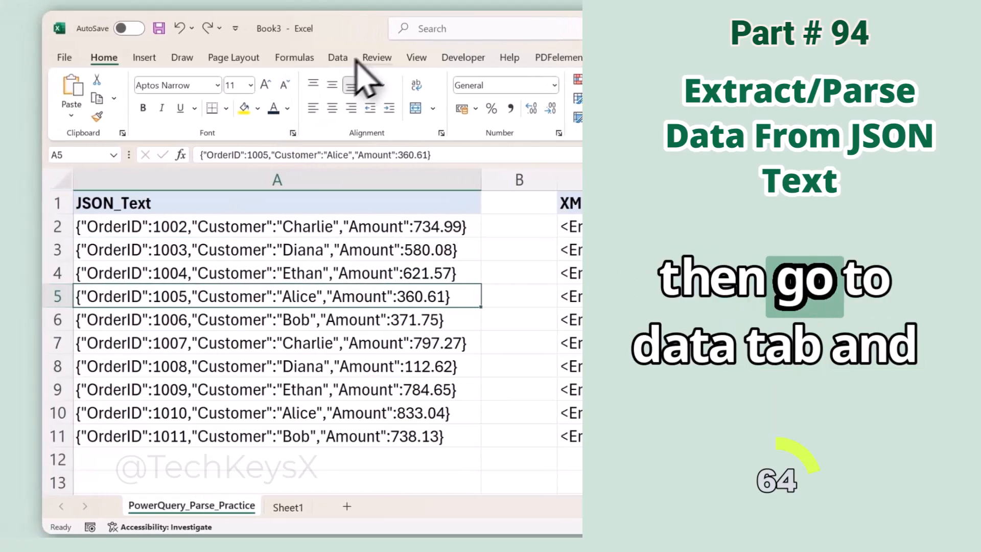
click(258, 57)
click(141, 125)
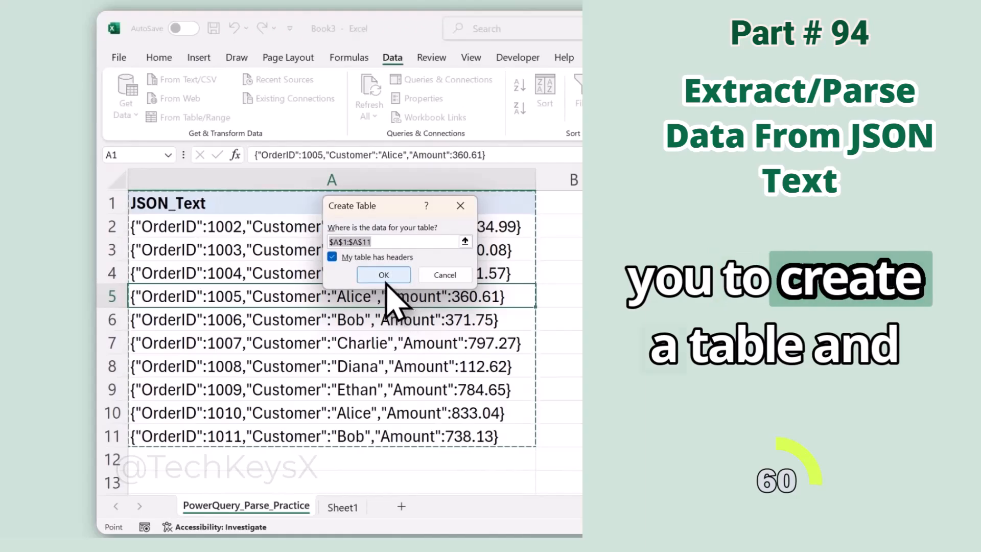
click(387, 281)
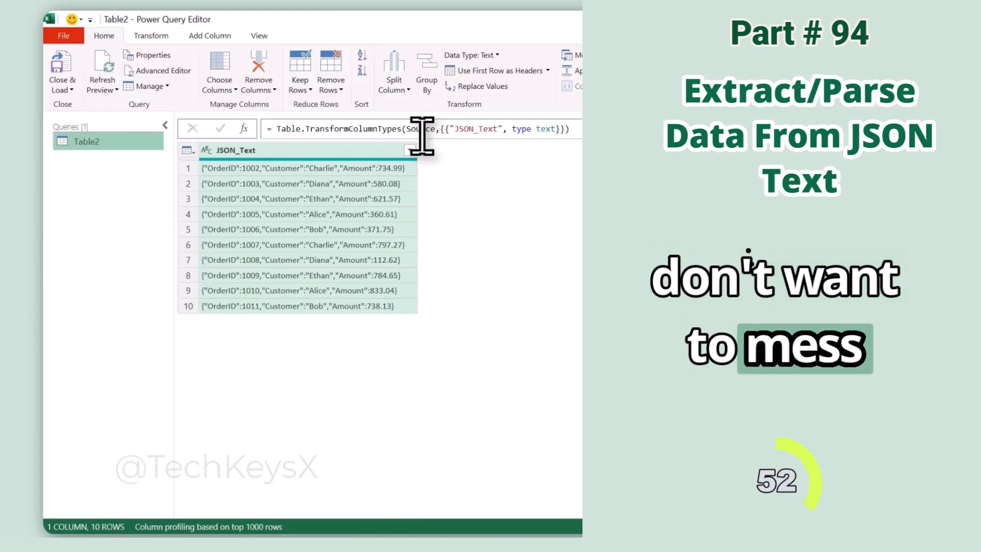
Parse JSON_Text as JSON and expand its records into OrderID, Customer and Amount columns.
click(151, 36)
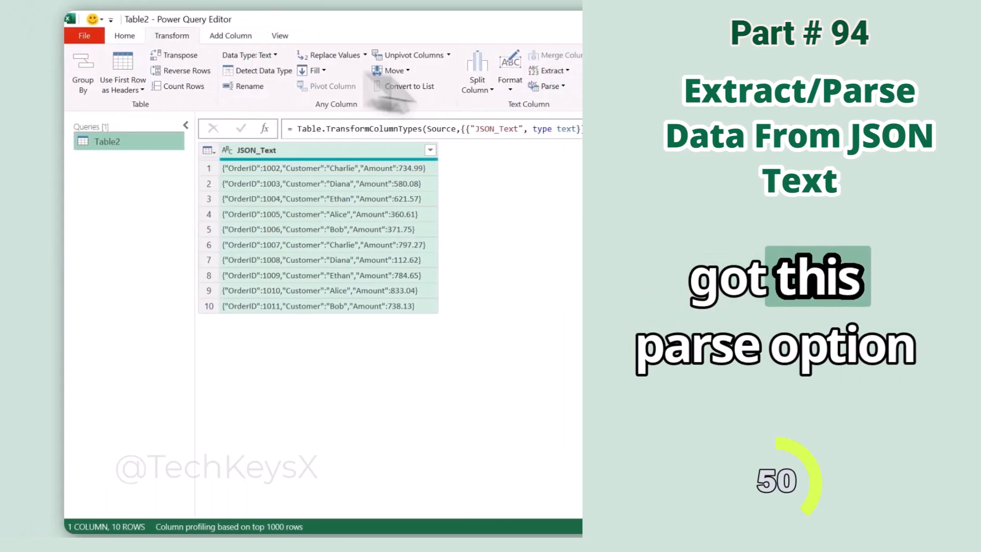
click(541, 86)
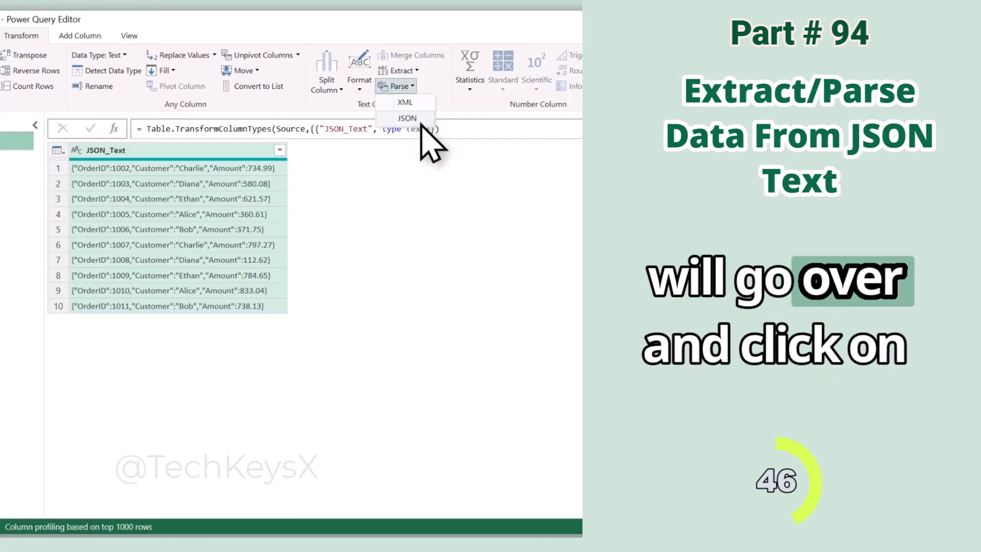
click(422, 124)
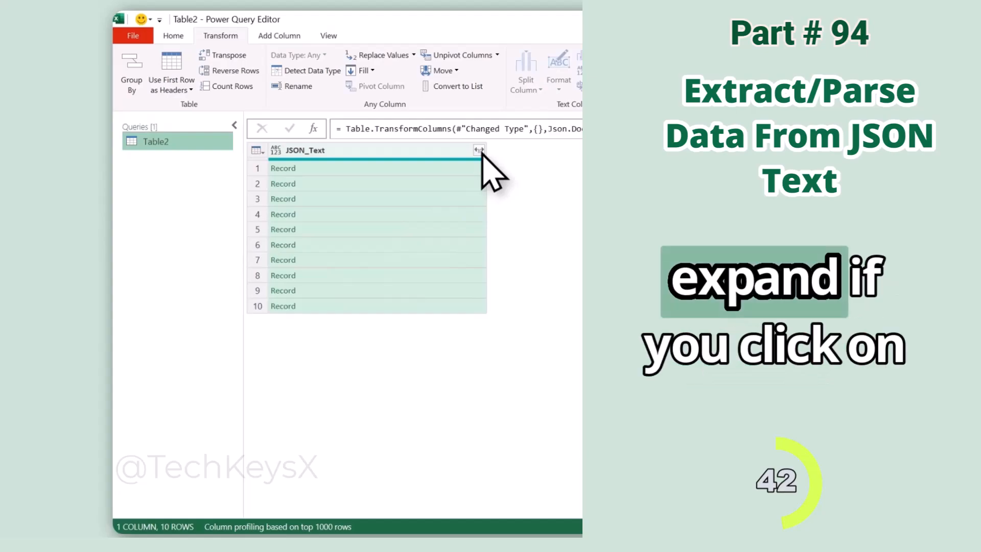
click(480, 151)
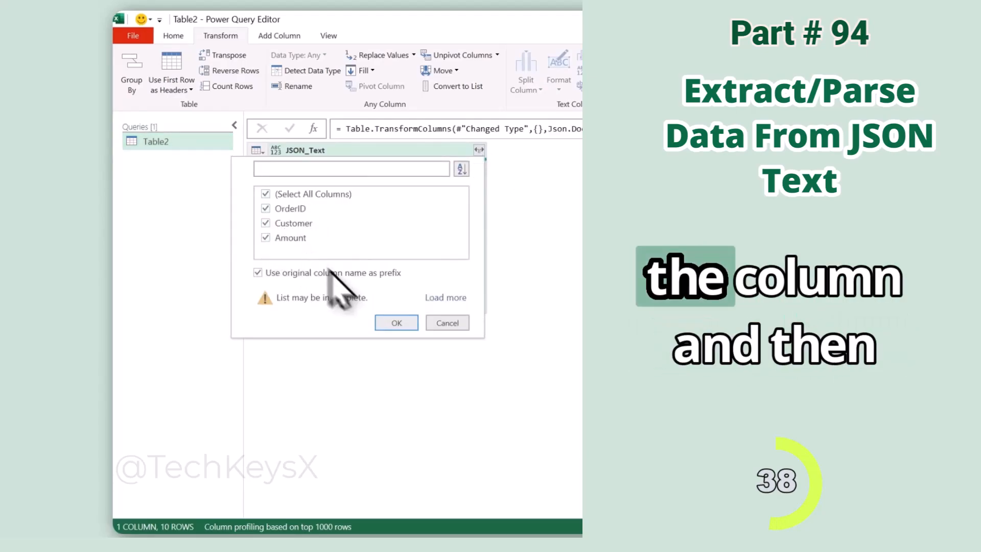
click(401, 326)
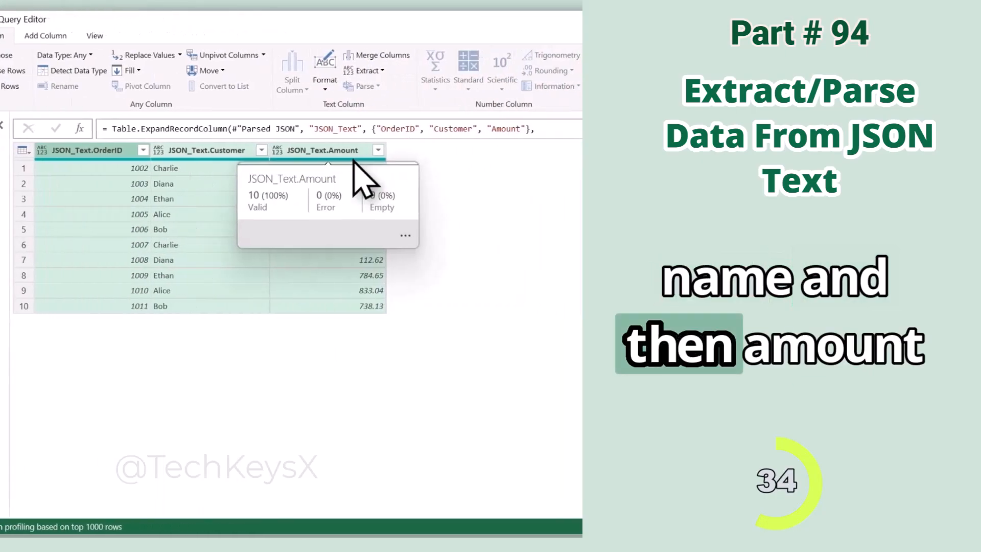
Strip the 'JSON_Text.' prefix from the headers, renaming them OrderID, Customer and Amount.
double_click(110, 151)
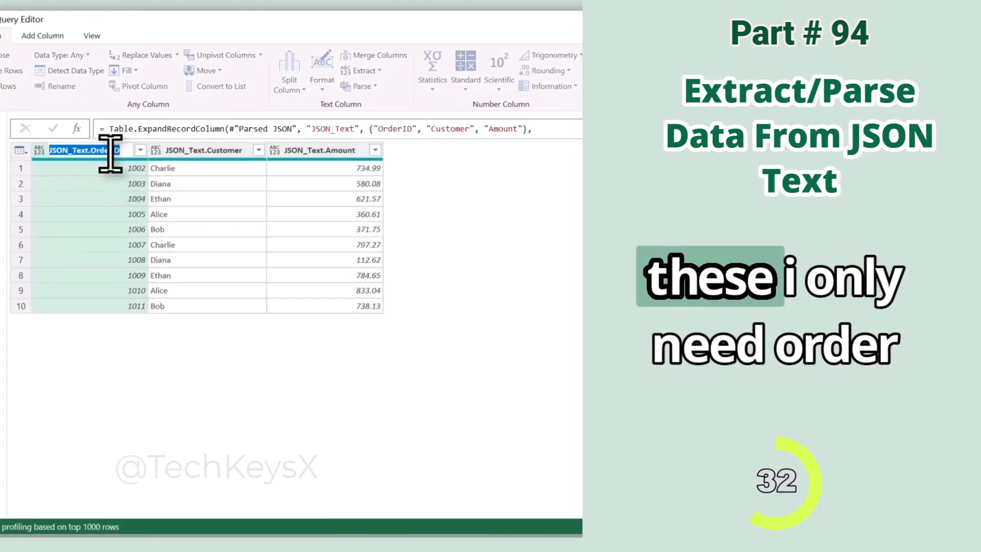
click(93, 152)
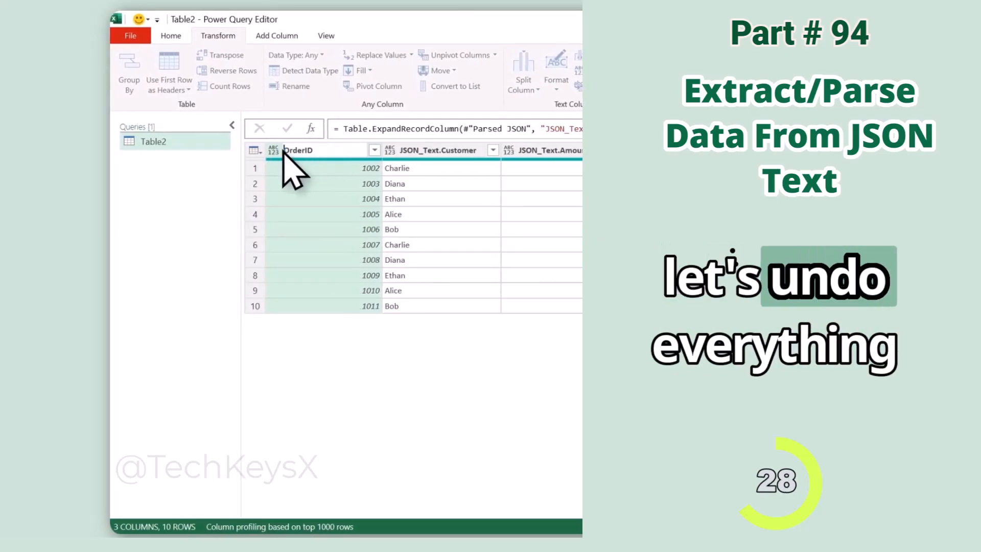
key(Return)
double_click(437, 151)
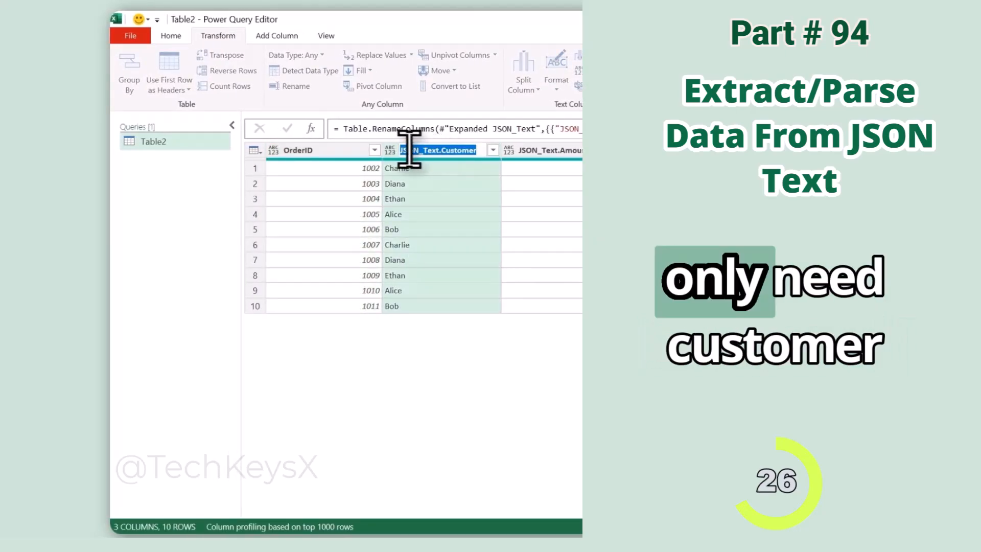
click(445, 152)
drag(435, 151, 398, 150)
key(BackSpace)
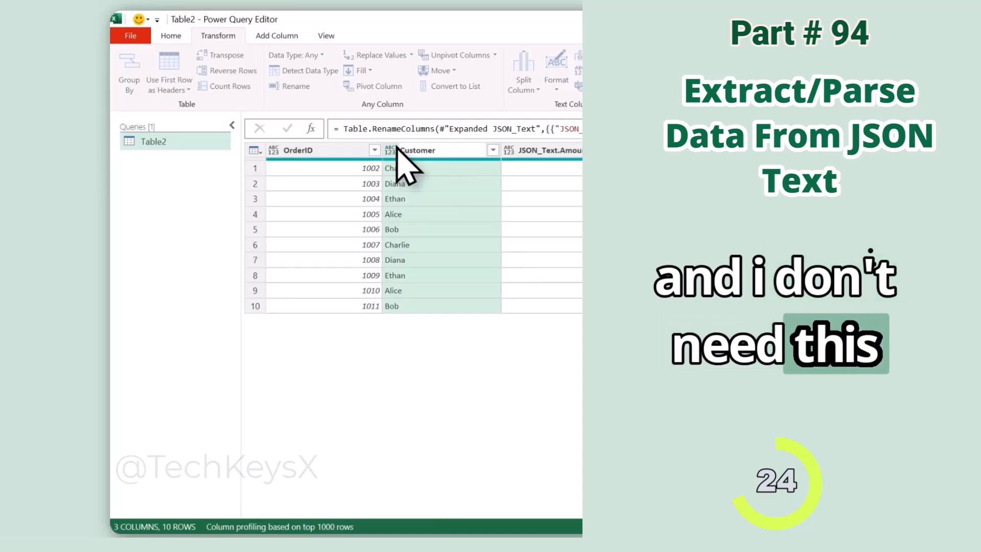
double_click(562, 150)
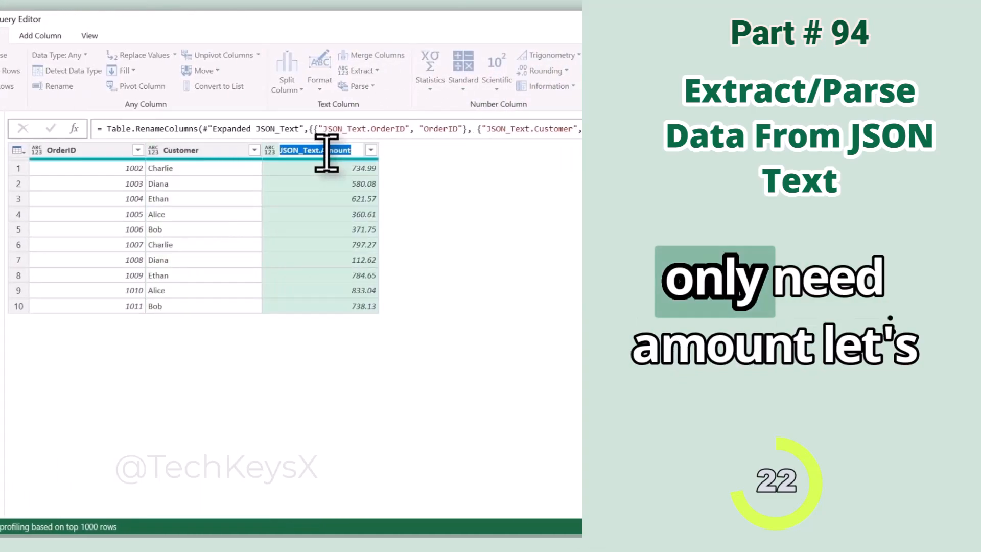
click(321, 152)
drag(321, 152, 275, 150)
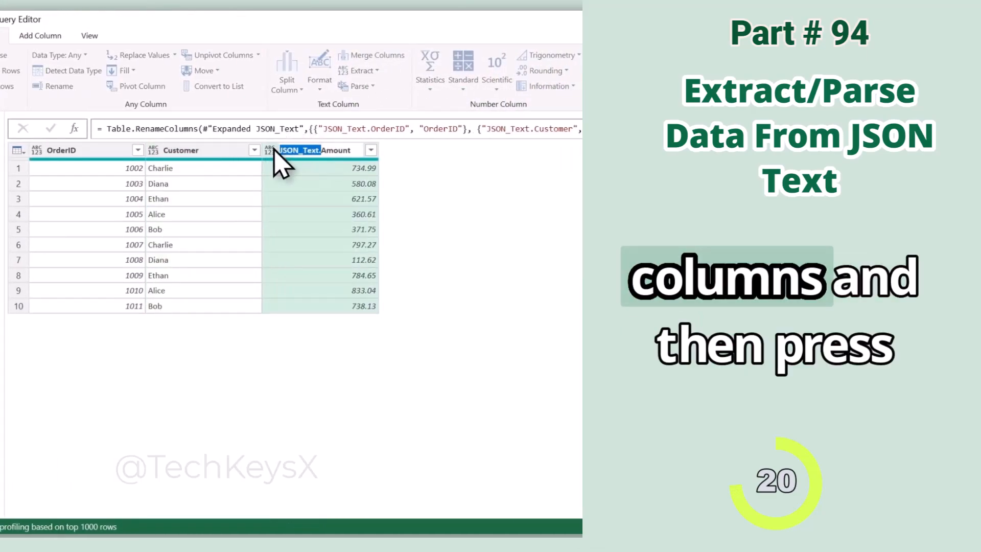
key(Return)
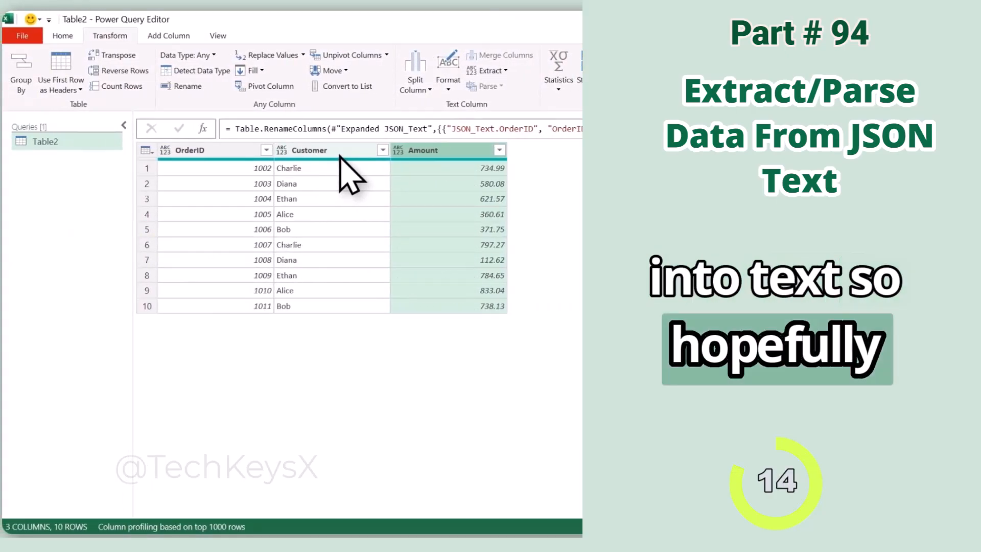
click(439, 183)
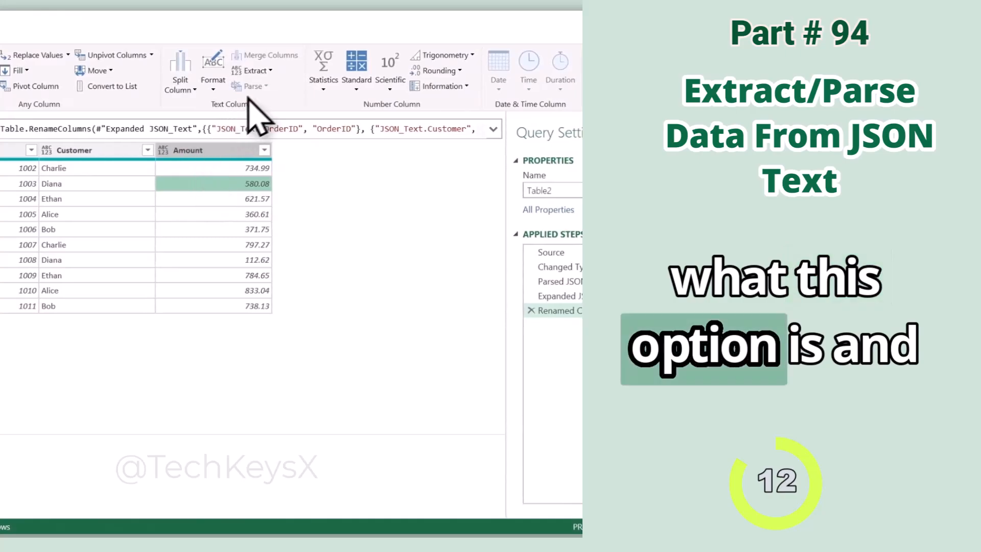